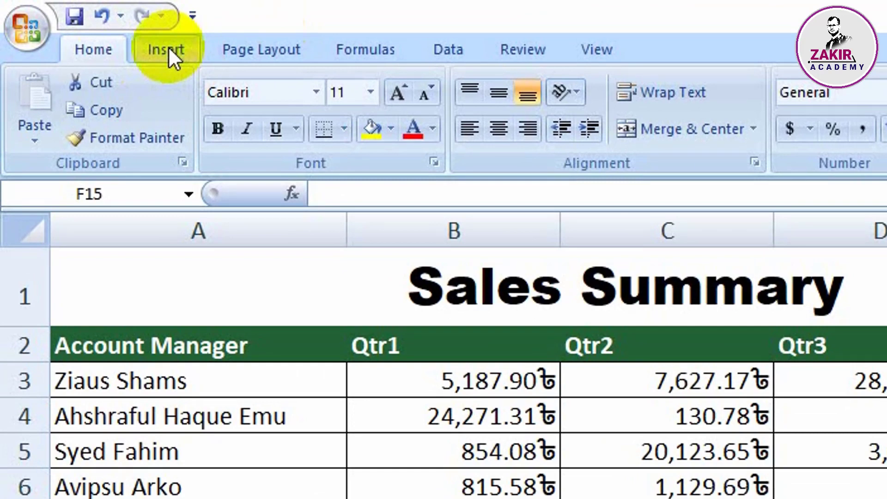
Step: Select the header row and first manager's row, A2:E3, as the chart data
{"action": "left_click", "coordinate": [168, 48]}
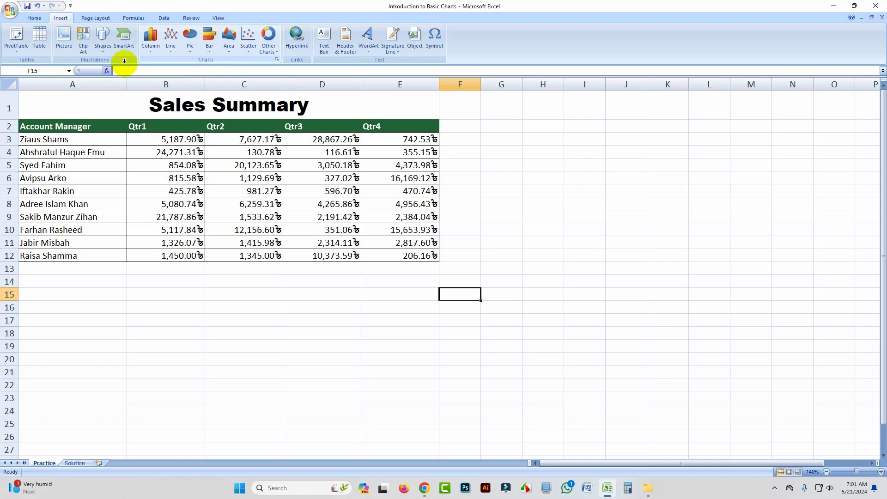
{"action": "left_click", "coordinate": [265, 281]}
{"action": "left_click_drag", "start_coordinate": [60, 128], "coordinate": [391, 134]}
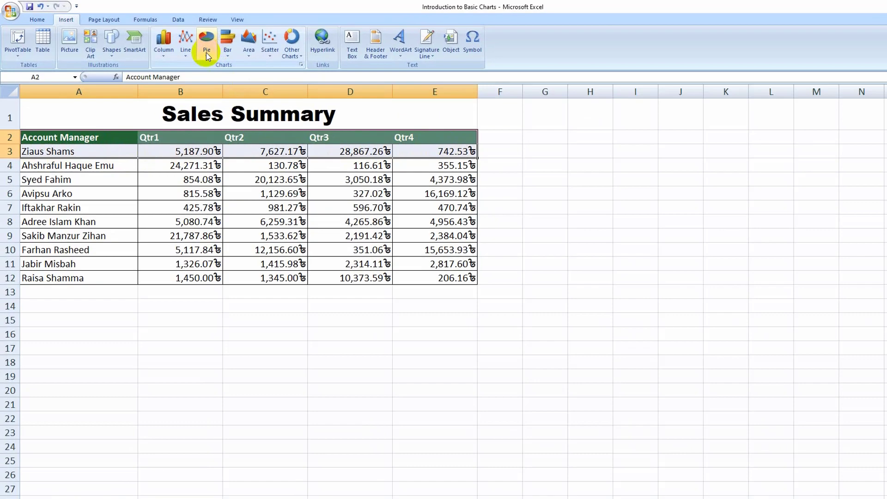
Step: Insert a 2-D pie of the first manager's Qtr1–Qtr4 sales and place it right of the table
{"action": "left_click", "coordinate": [190, 39]}
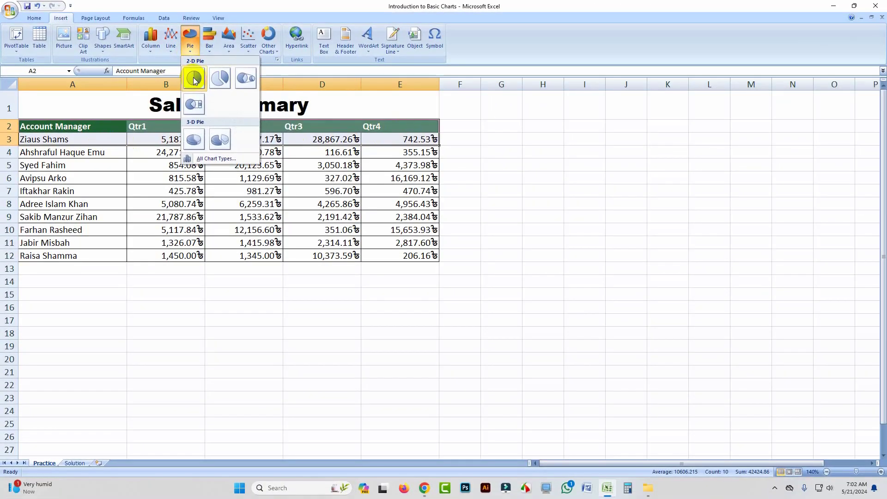
{"action": "left_click", "coordinate": [226, 92]}
{"action": "left_click_drag", "start_coordinate": [535, 191], "coordinate": [690, 147]}
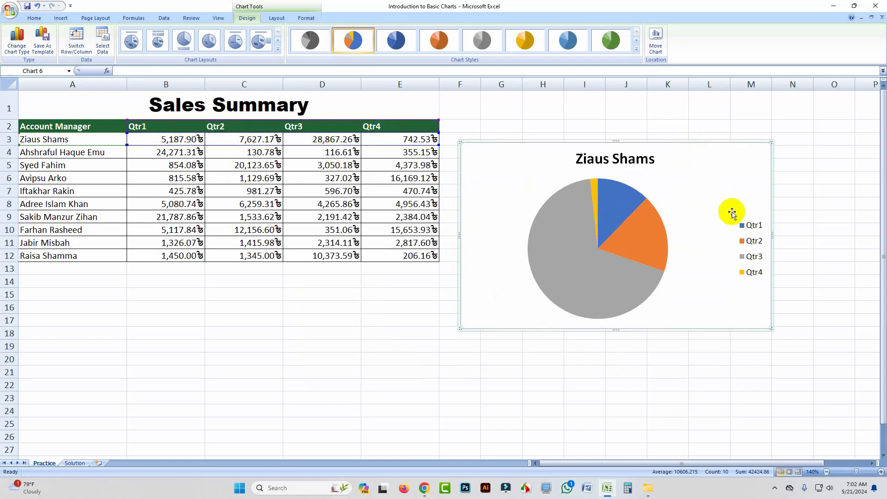
{"action": "mouse_move", "coordinate": [647, 235]}
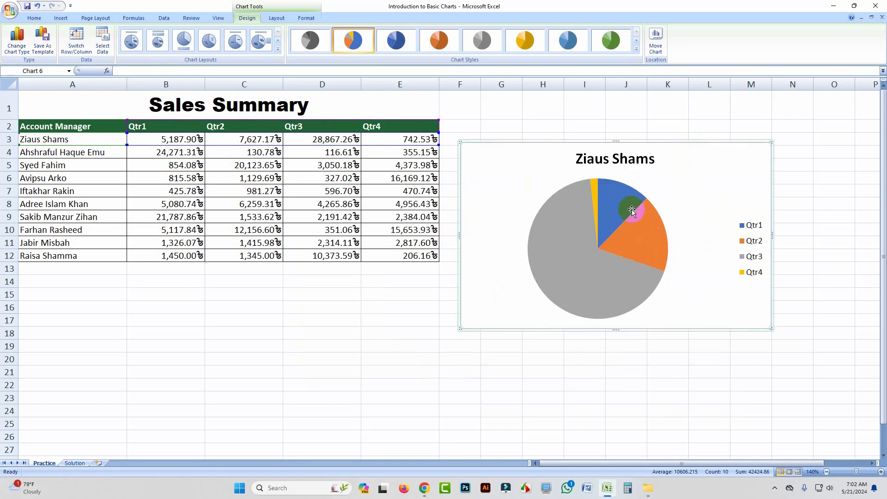
{"action": "mouse_move", "coordinate": [595, 185]}
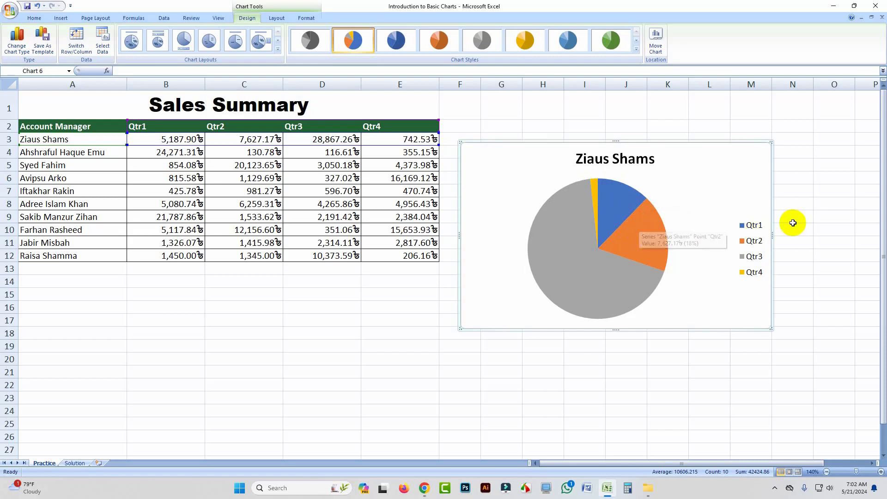
{"action": "mouse_move", "coordinate": [585, 280]}
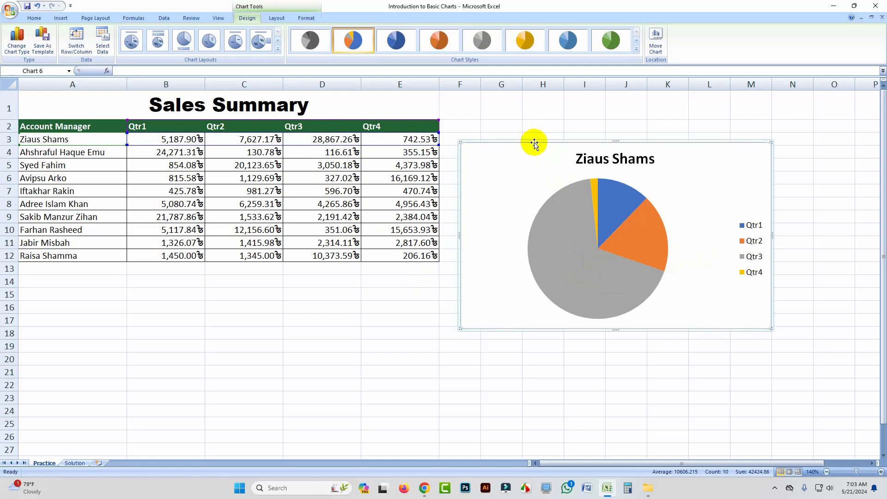
{"action": "left_click_drag", "start_coordinate": [533, 140], "coordinate": [564, 120]}
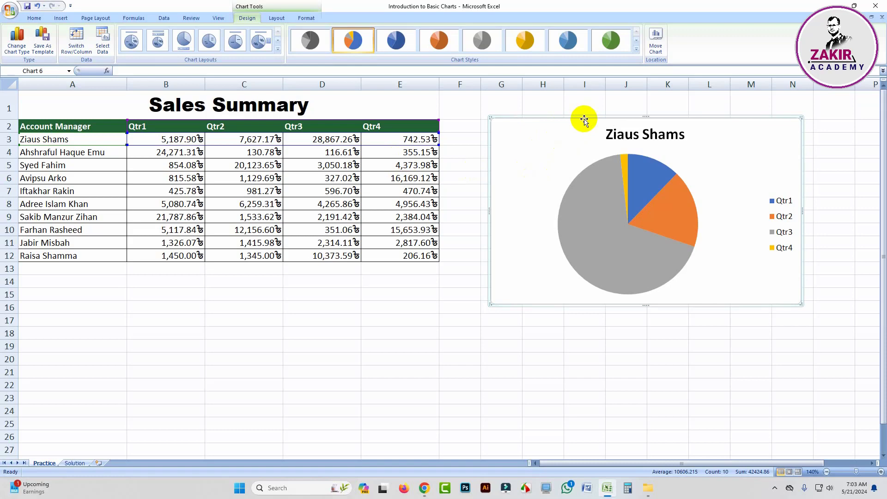
Step: Replace the pie with a 2-D pie of every manager's Qtr1 sales (A2:B12), placed right of the table
{"action": "key", "text": "Delete"}
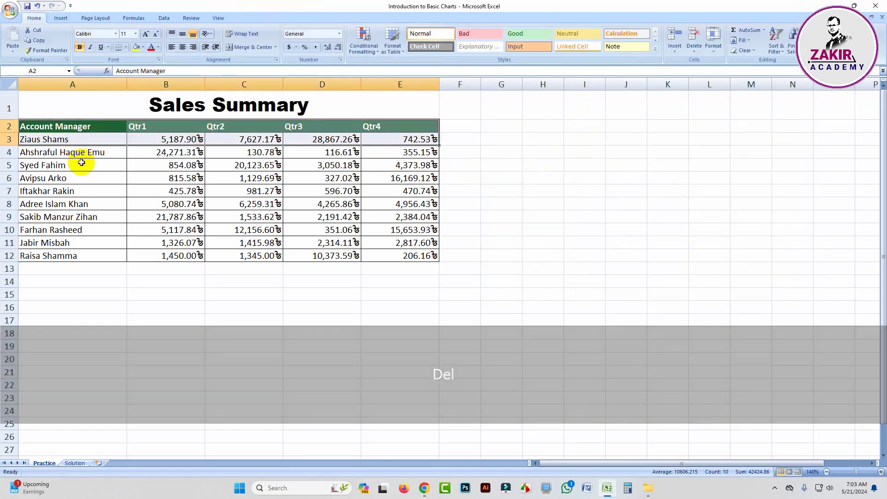
{"action": "left_click", "coordinate": [50, 128]}
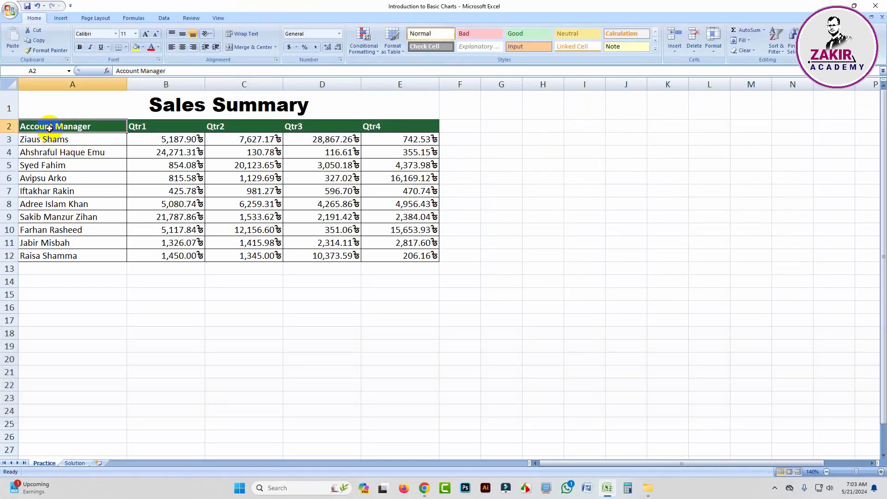
{"action": "left_click_drag", "start_coordinate": [49, 128], "coordinate": [138, 252]}
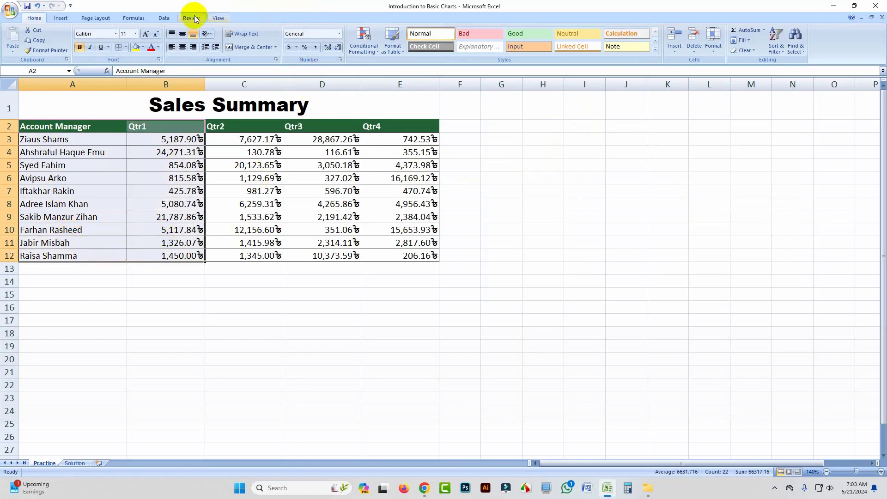
{"action": "left_click", "coordinate": [63, 19]}
{"action": "left_click", "coordinate": [191, 52]}
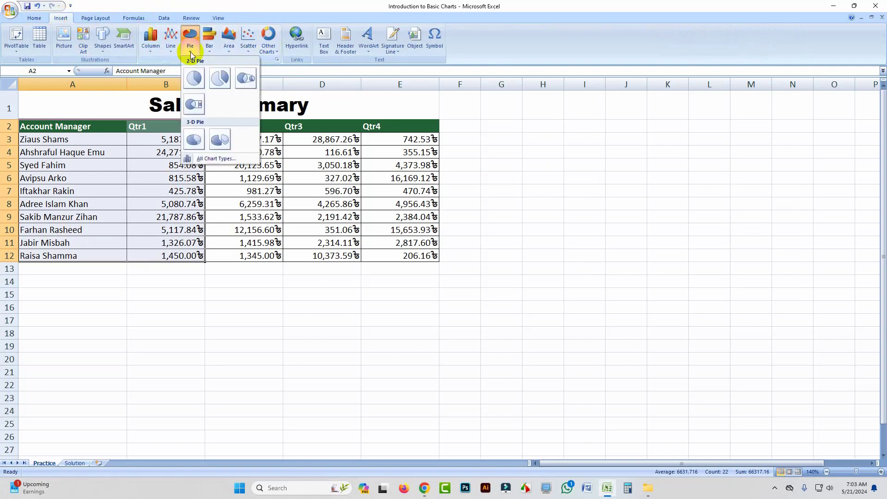
{"action": "left_click", "coordinate": [194, 78]}
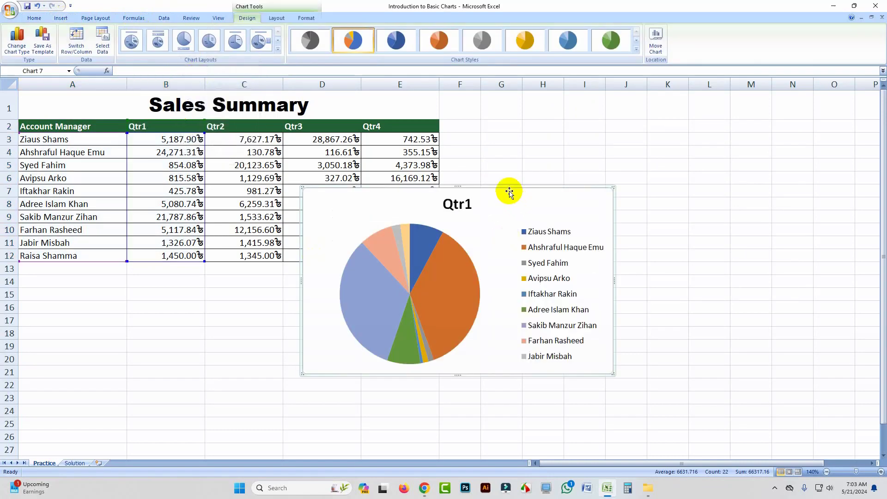
{"action": "left_click_drag", "start_coordinate": [510, 192], "coordinate": [684, 158]}
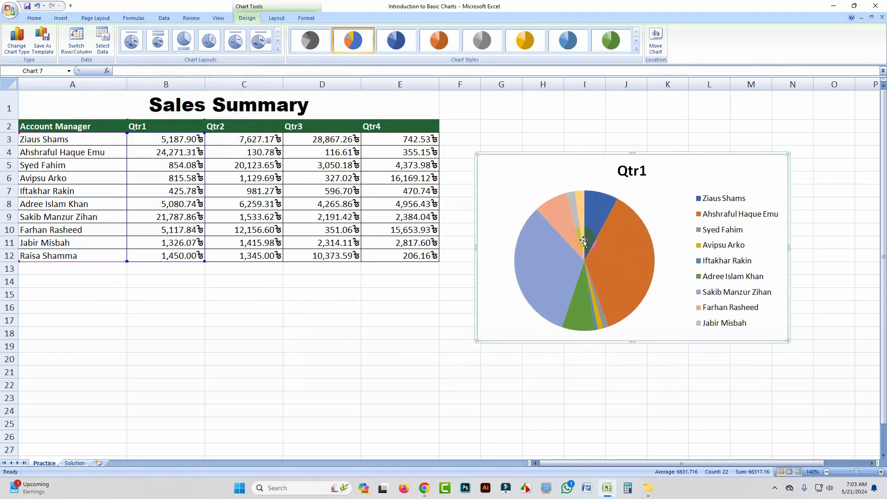
Step: Select the orange slice of the Qtr1 pie, then delete the chart
{"action": "left_click_drag", "start_coordinate": [205, 261], "coordinate": [259, 260]}
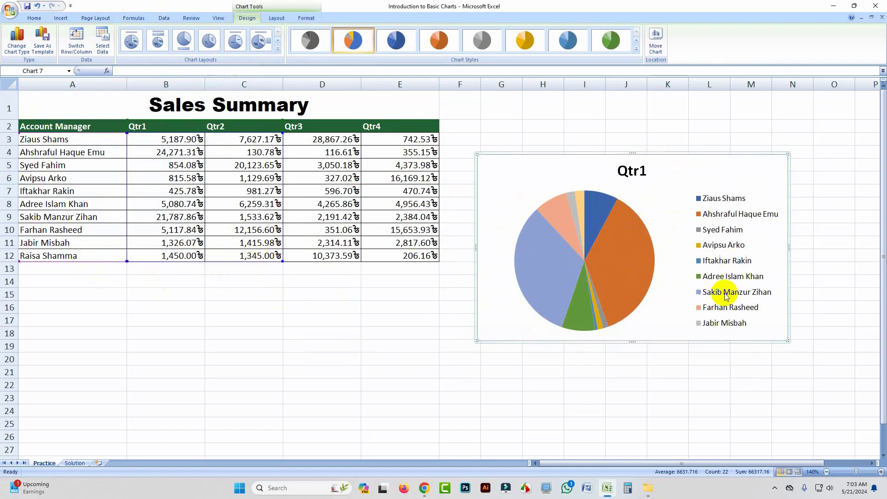
{"action": "left_click", "coordinate": [646, 261]}
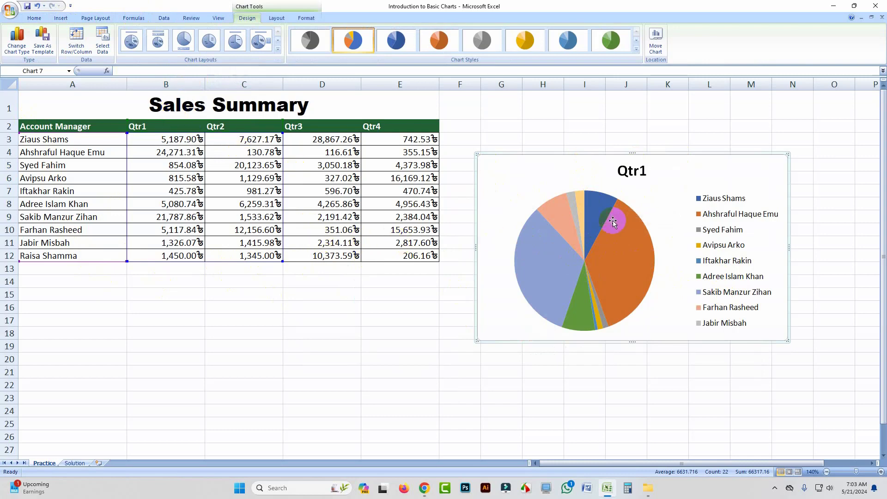
{"action": "mouse_move", "coordinate": [604, 219]}
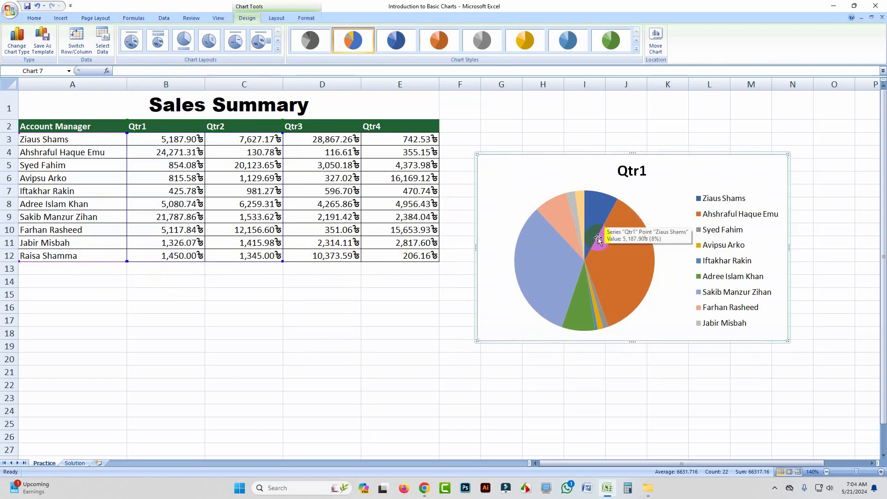
{"action": "mouse_move", "coordinate": [614, 253]}
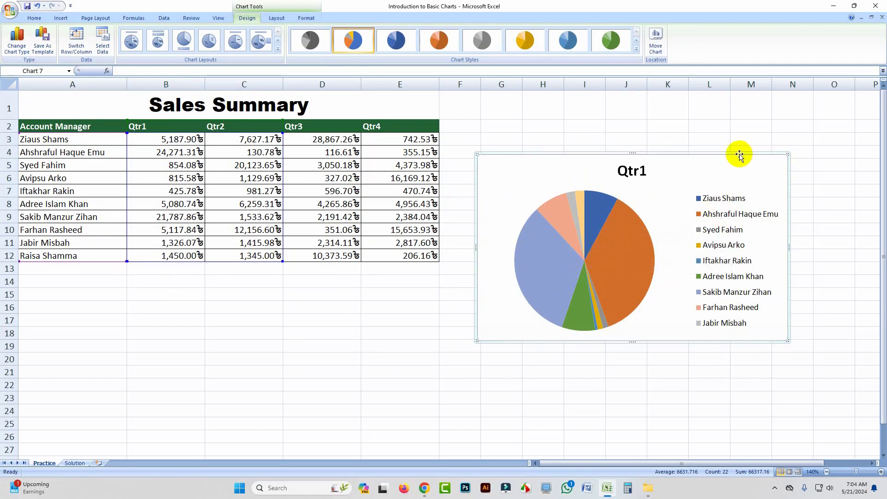
{"action": "key", "text": "Delete"}
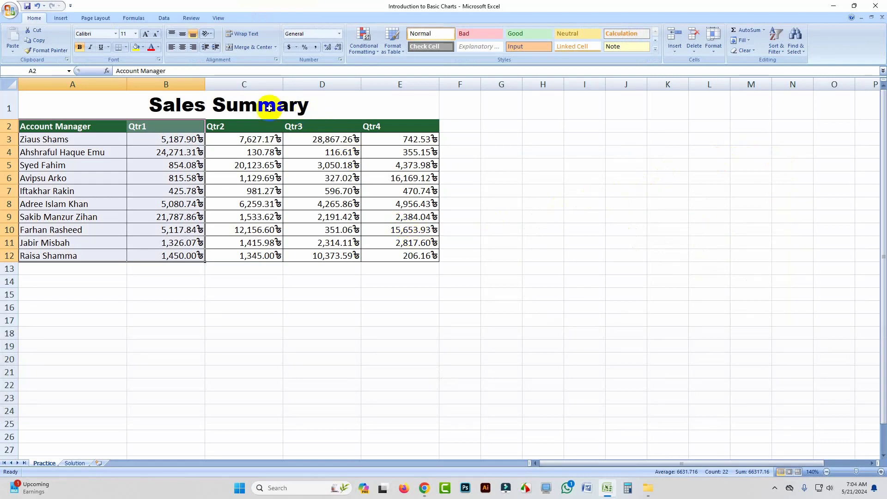
Step: Insert a clustered column chart right of the table and extend its data through Qtr2, Qtr3 and Qtr4
{"action": "left_click", "coordinate": [60, 18]}
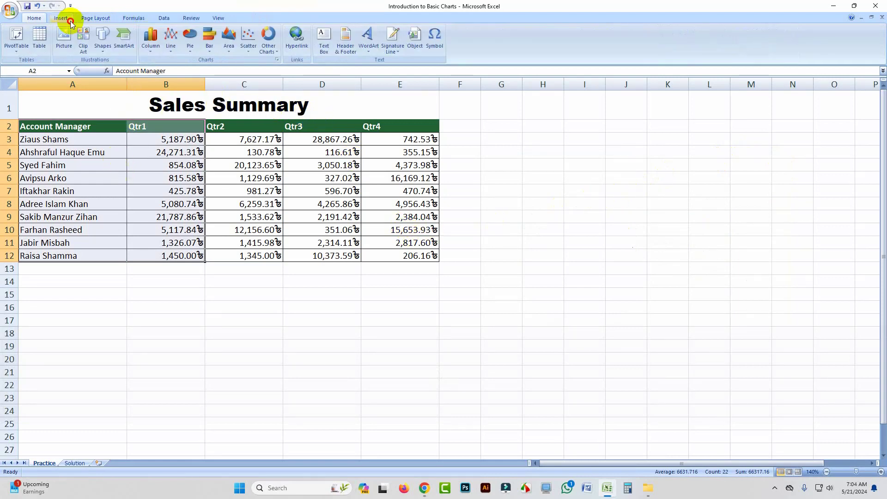
{"action": "left_click", "coordinate": [150, 52]}
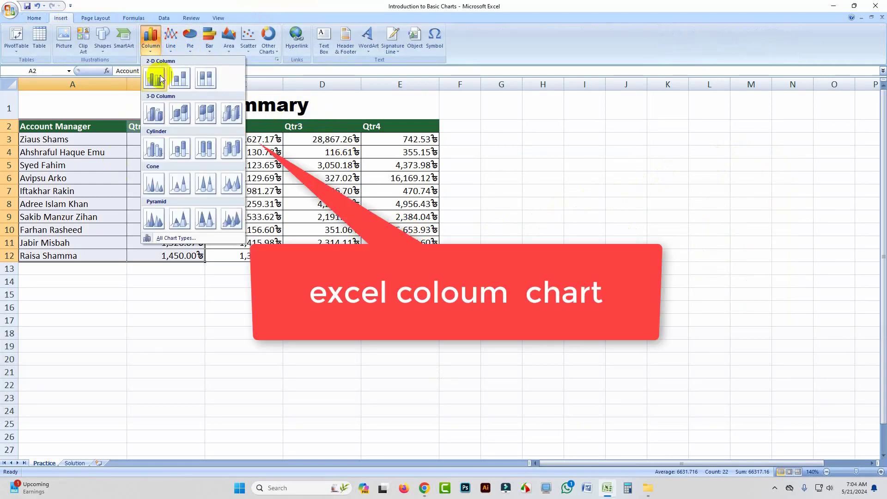
{"action": "left_click", "coordinate": [153, 85]}
{"action": "left_click_drag", "start_coordinate": [545, 190], "coordinate": [716, 194]}
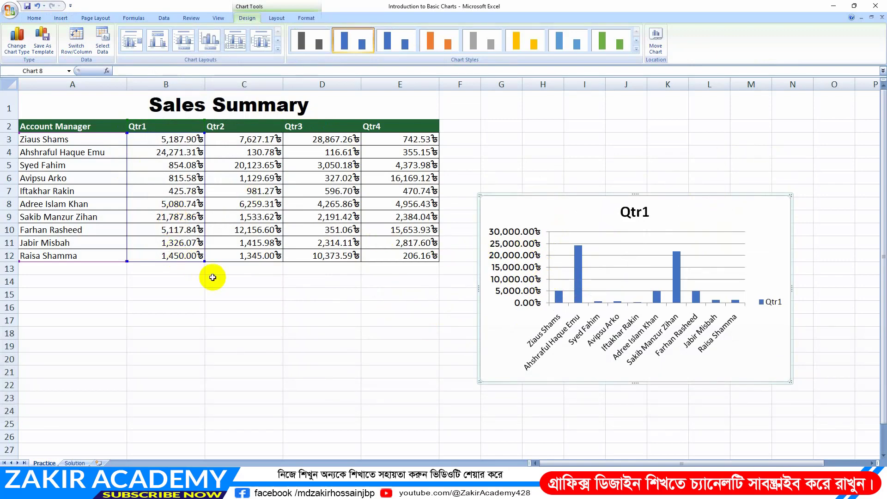
{"action": "left_click_drag", "start_coordinate": [204, 263], "coordinate": [250, 269]}
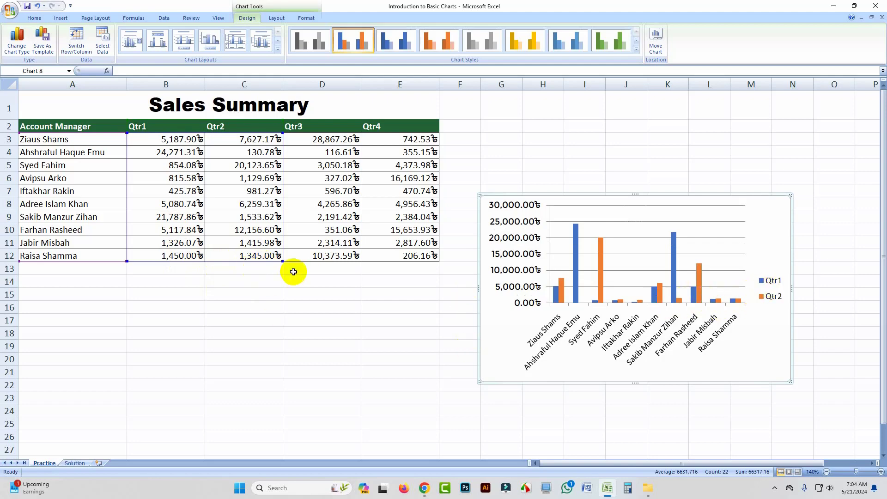
{"action": "left_click_drag", "start_coordinate": [282, 262], "coordinate": [360, 262]}
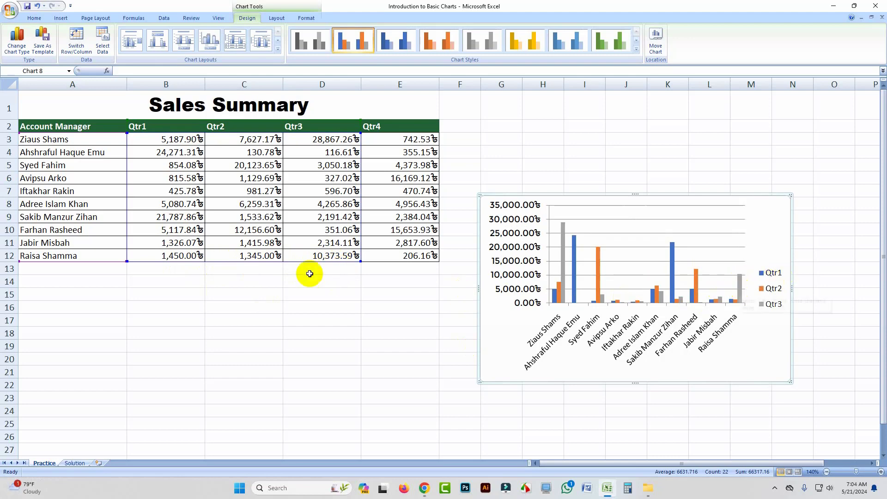
{"action": "left_click_drag", "start_coordinate": [361, 262], "coordinate": [412, 264]}
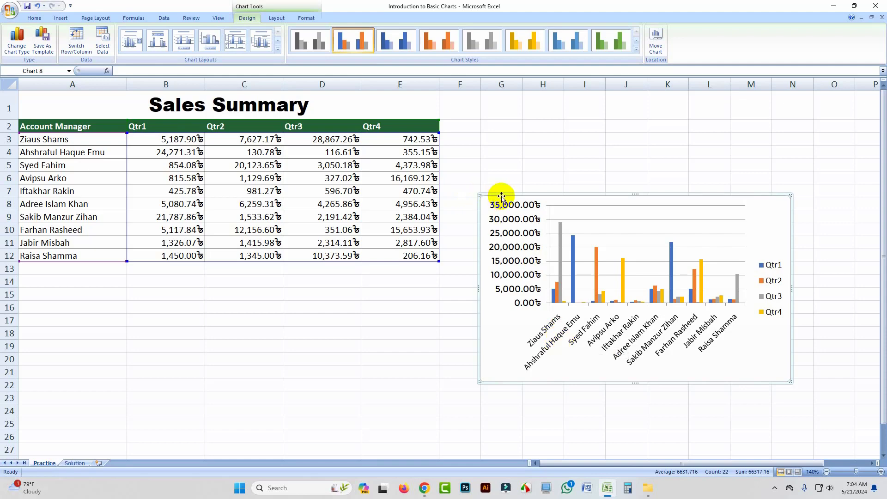
Step: Move the column chart up and right, then delete it
{"action": "left_click_drag", "start_coordinate": [502, 197], "coordinate": [519, 153]}
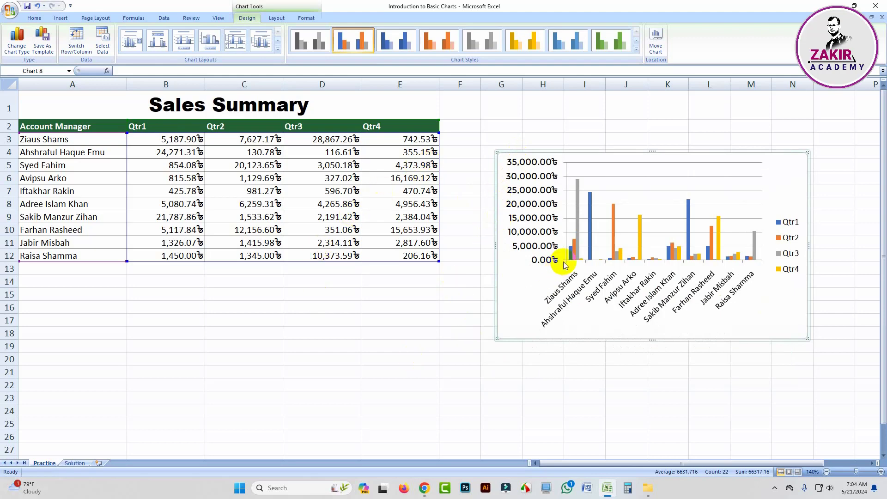
{"action": "mouse_move", "coordinate": [573, 256]}
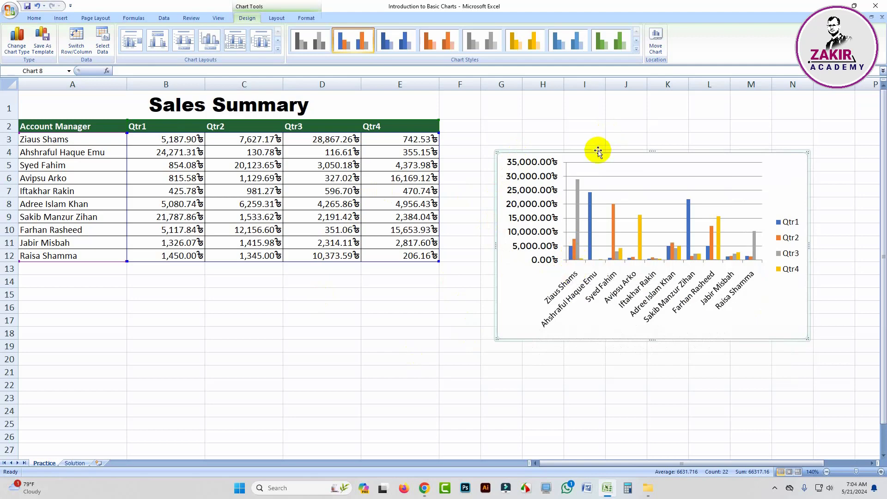
{"action": "key", "text": "Delete"}
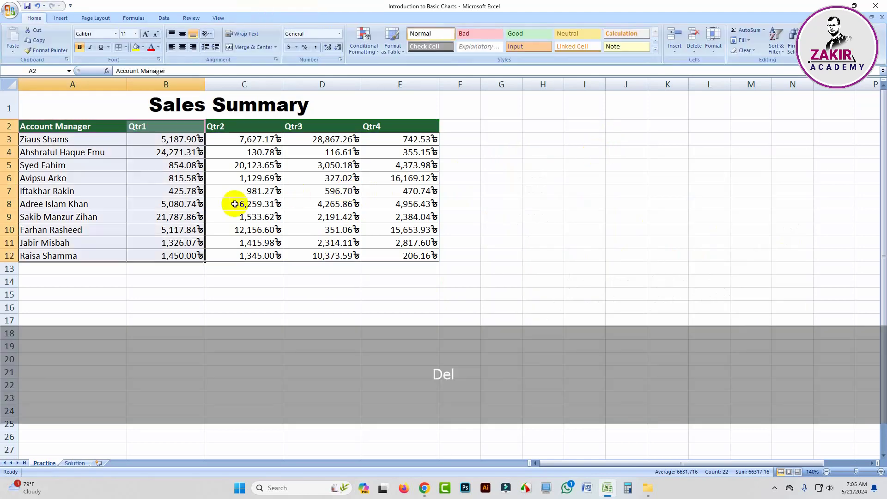
{"action": "left_click", "coordinate": [117, 202]}
{"action": "left_click_drag", "start_coordinate": [51, 126], "coordinate": [392, 138]}
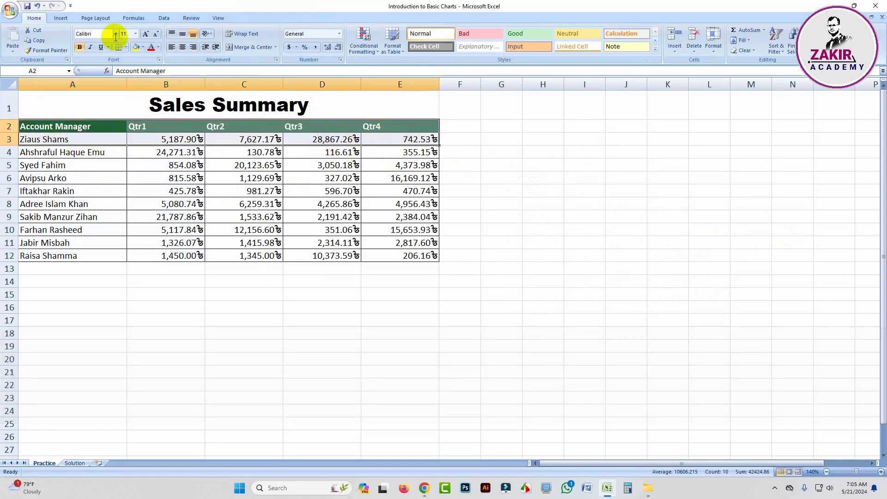
{"action": "left_click", "coordinate": [62, 17]}
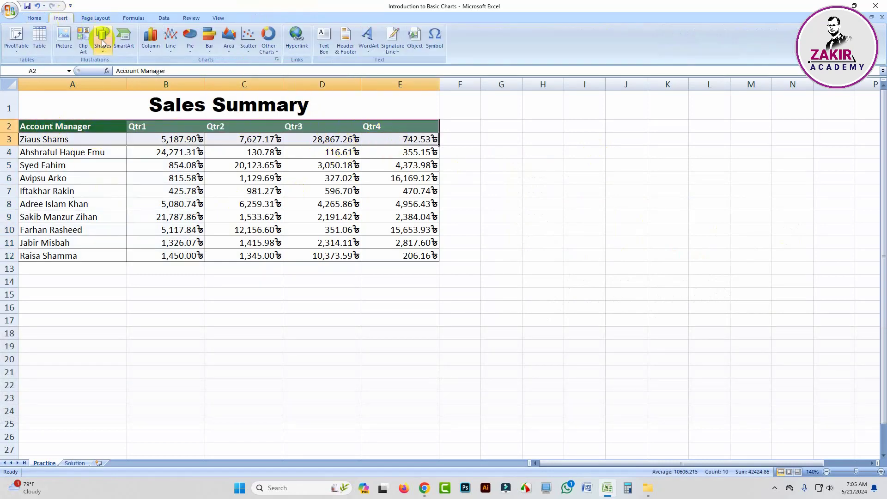
{"action": "left_click", "coordinate": [170, 37]}
{"action": "left_click", "coordinate": [174, 78]}
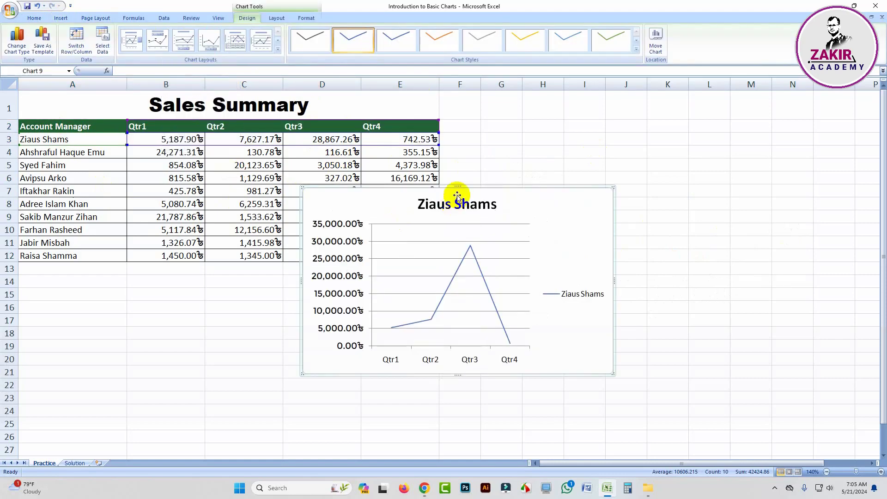
{"action": "left_click_drag", "start_coordinate": [511, 188], "coordinate": [695, 158]}
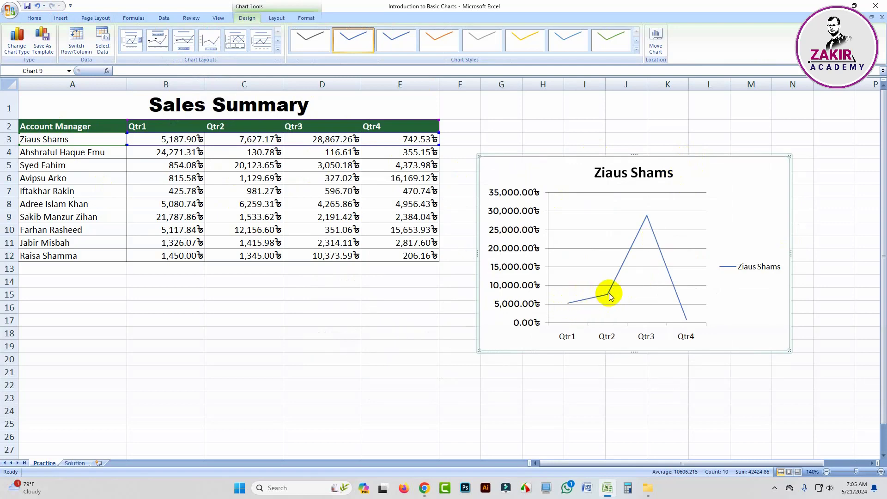
{"action": "mouse_move", "coordinate": [648, 218]}
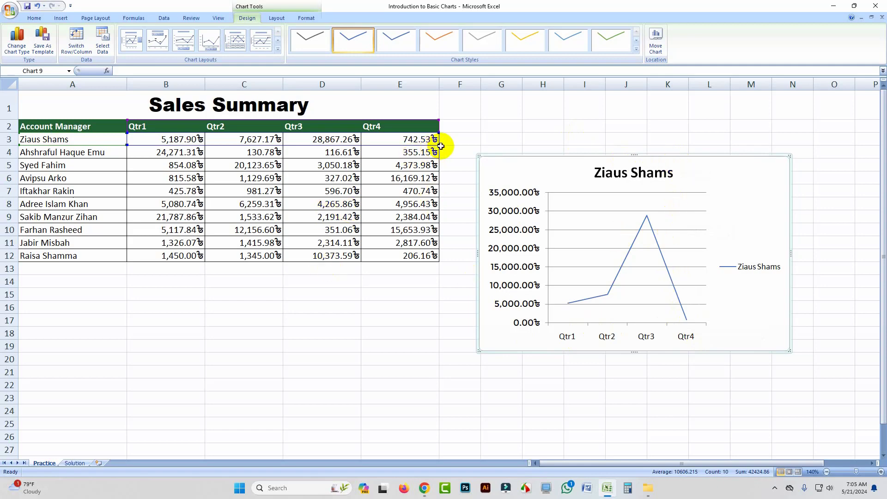
{"action": "left_click_drag", "start_coordinate": [438, 145], "coordinate": [438, 158]}
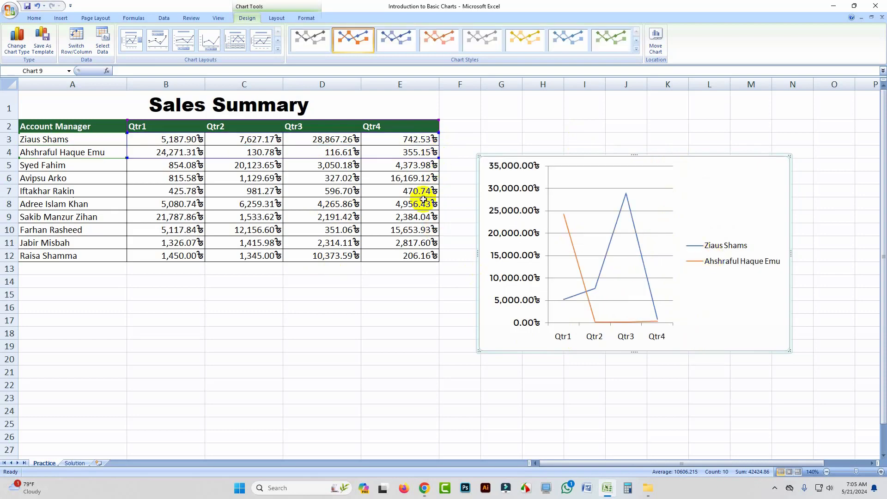
{"action": "left_click_drag", "start_coordinate": [438, 158], "coordinate": [440, 260]}
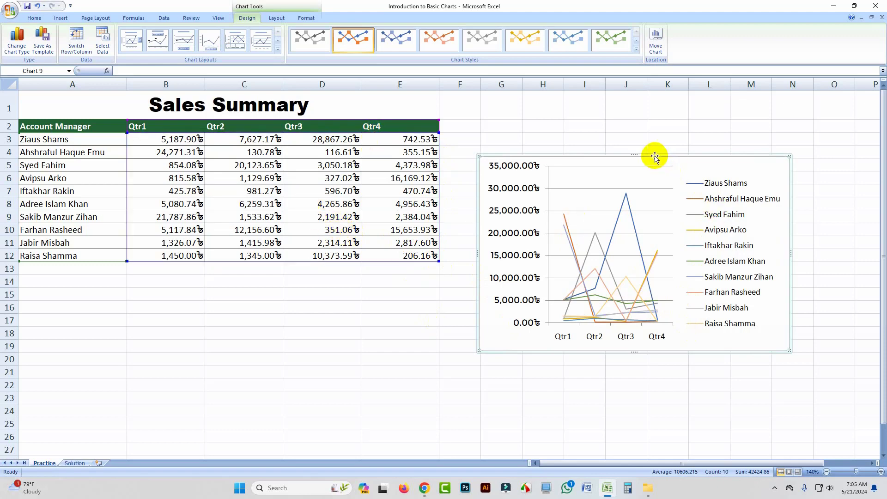
{"action": "key", "text": "Delete"}
{"action": "left_click", "coordinate": [371, 318]}
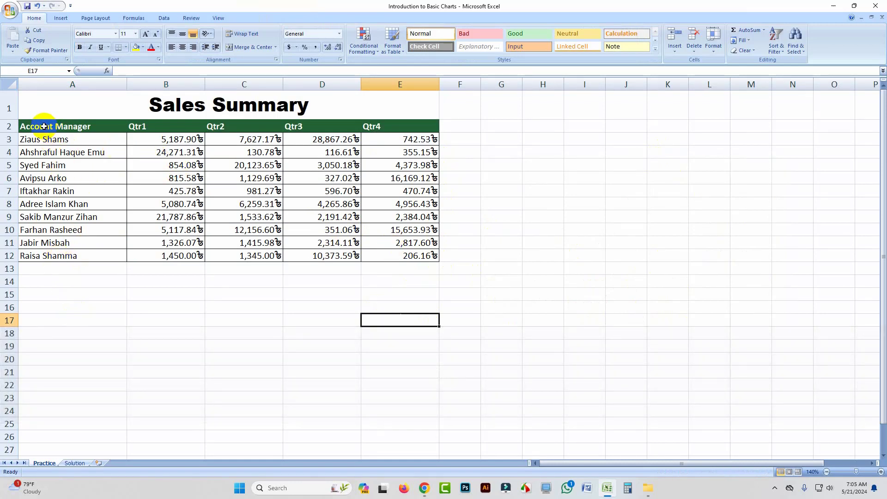
Step: Chart the whole table A2:E12 as a clustered column chart placed across columns F–L
{"action": "left_click_drag", "start_coordinate": [44, 126], "coordinate": [408, 258]}
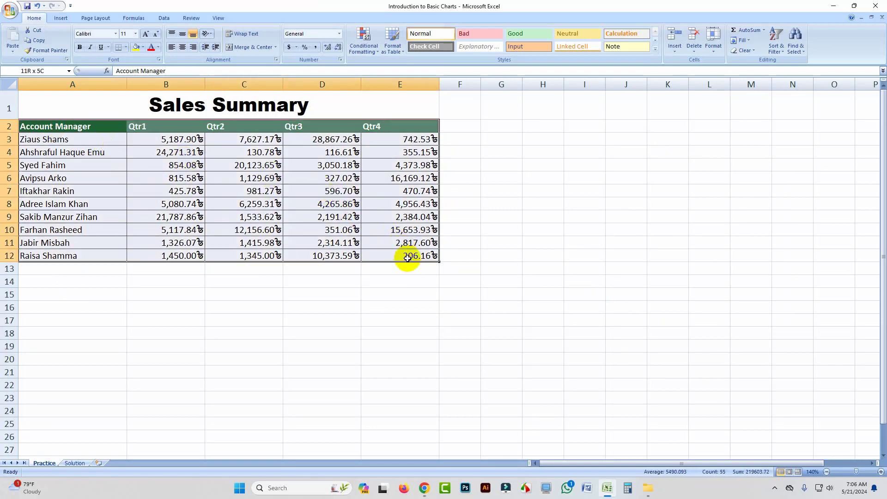
{"action": "left_click", "coordinate": [60, 18]}
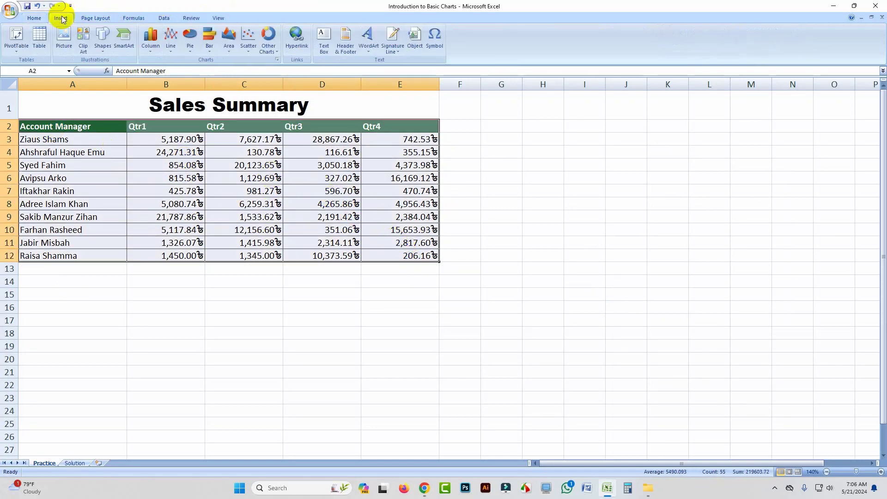
{"action": "left_click", "coordinate": [156, 51]}
{"action": "left_click", "coordinate": [155, 79]}
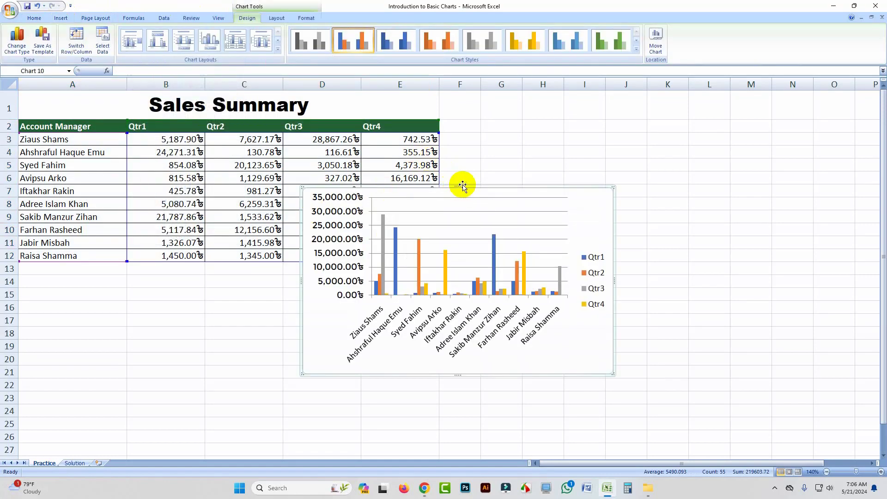
{"action": "left_click_drag", "start_coordinate": [462, 185], "coordinate": [636, 131]}
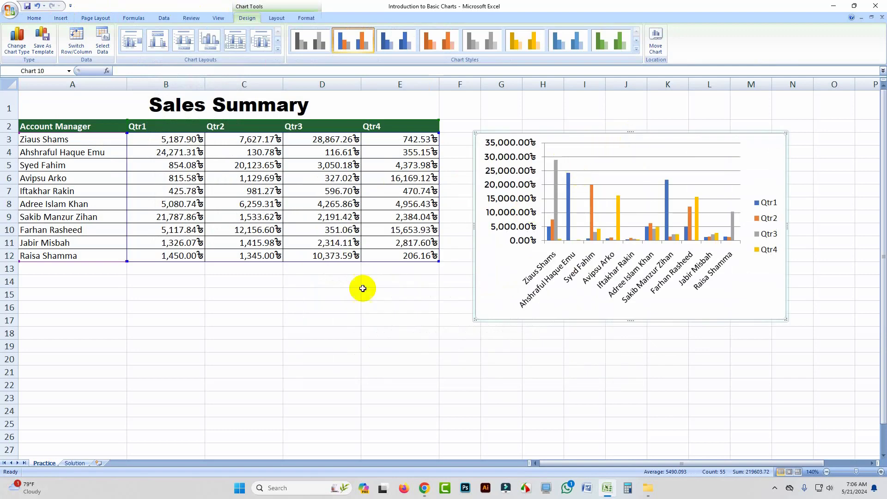
{"action": "left_click", "coordinate": [174, 268]}
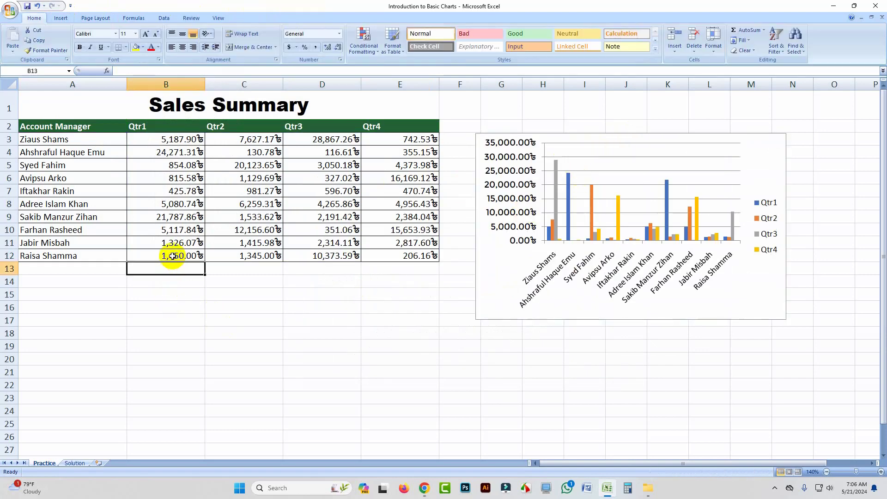
Step: Copy row 12's four quarterly values into row 13
{"action": "left_click_drag", "start_coordinate": [172, 256], "coordinate": [394, 254]}
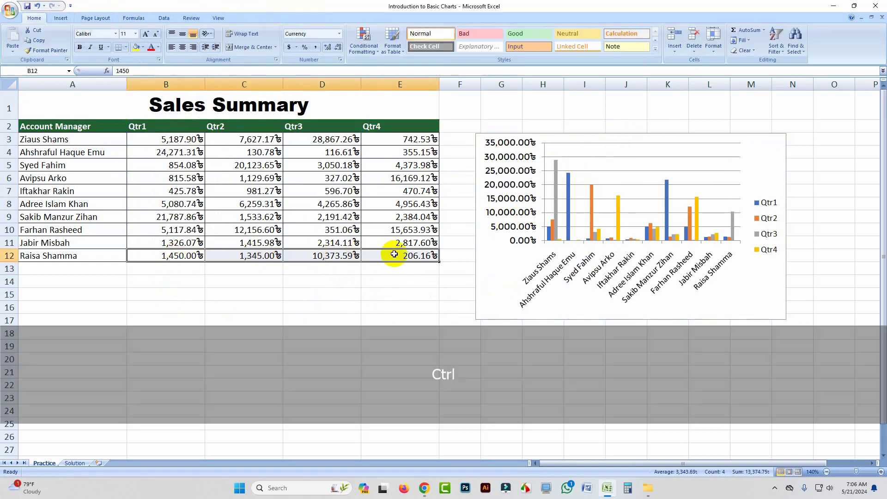
{"action": "key", "text": "ctrl+c"}
{"action": "left_click_drag", "start_coordinate": [185, 271], "coordinate": [396, 267]}
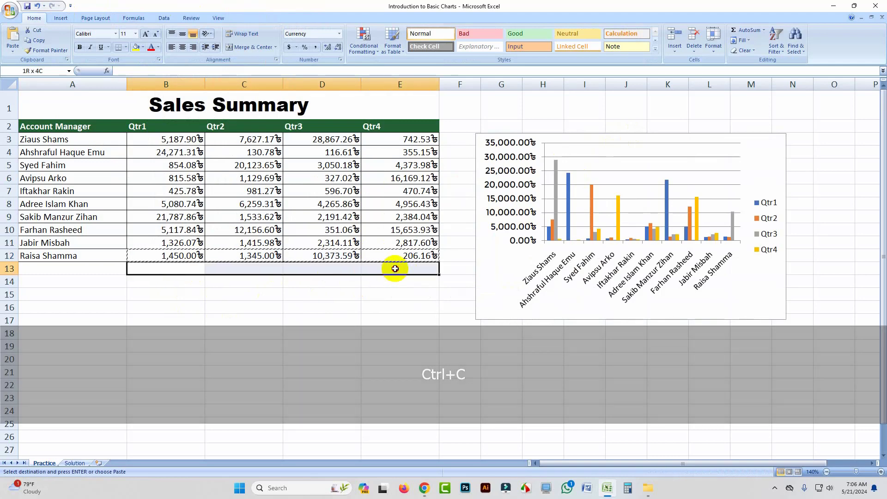
{"action": "key", "text": "ctrl+v"}
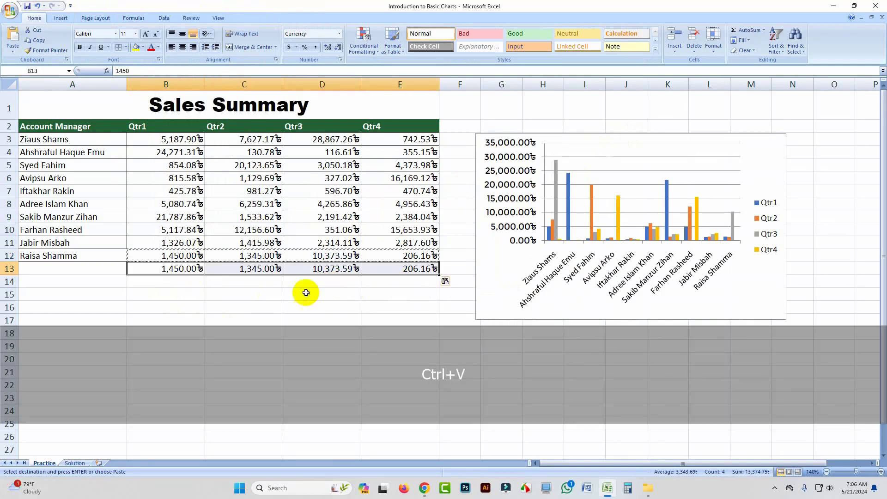
{"action": "left_click", "coordinate": [305, 293]}
Step: Edit row 13's quarters to 1,490.00, 1,365.00, 10,390.59 and 215.16
{"action": "left_click", "coordinate": [173, 270]}
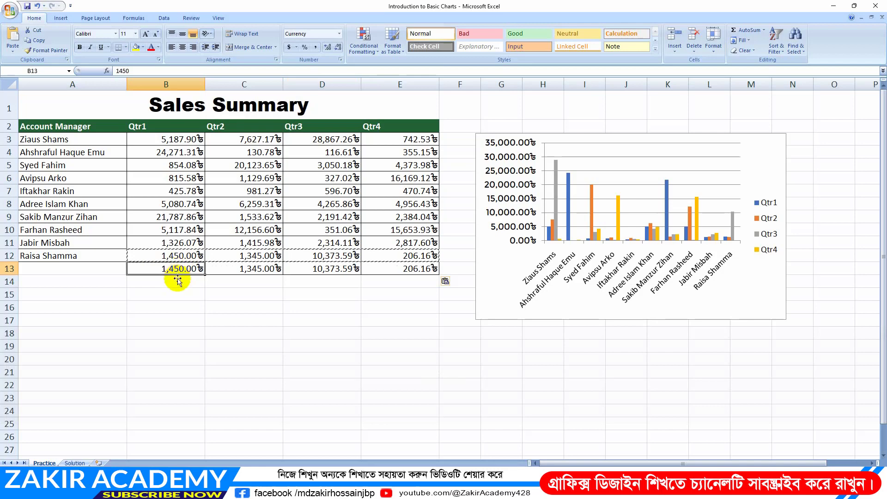
{"action": "double_click", "coordinate": [181, 271]}
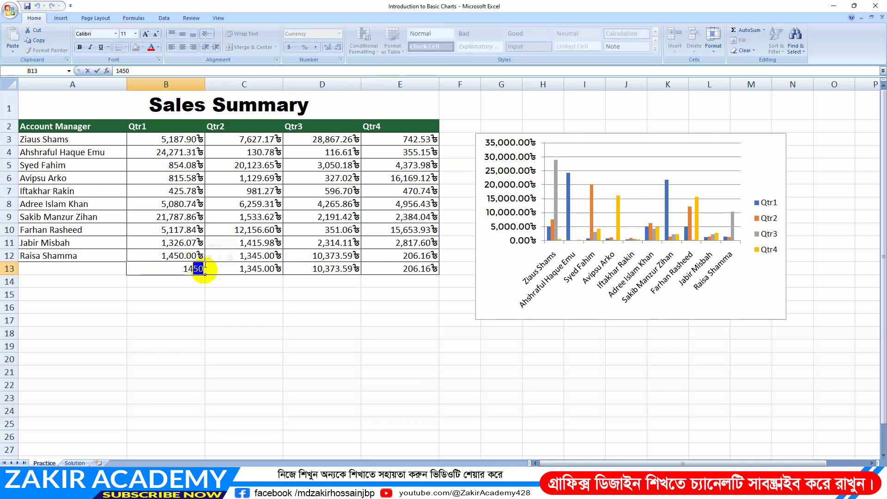
{"action": "type", "text": "90"}
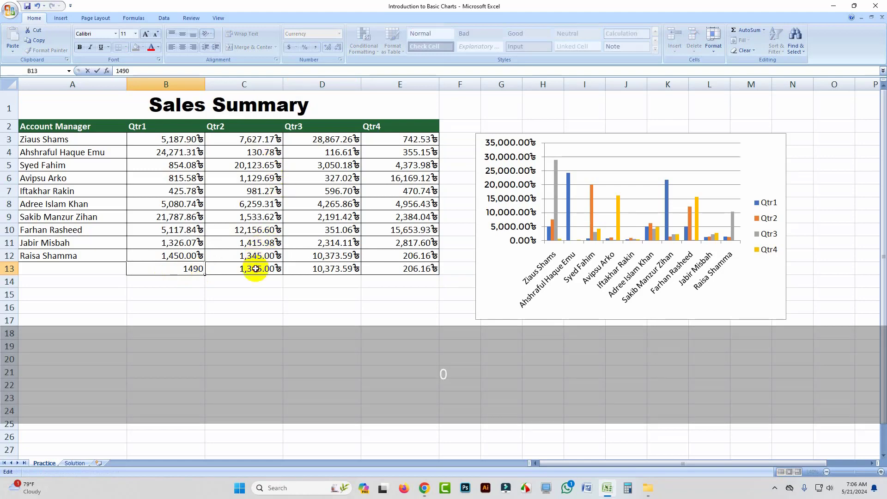
{"action": "double_click", "coordinate": [256, 268]}
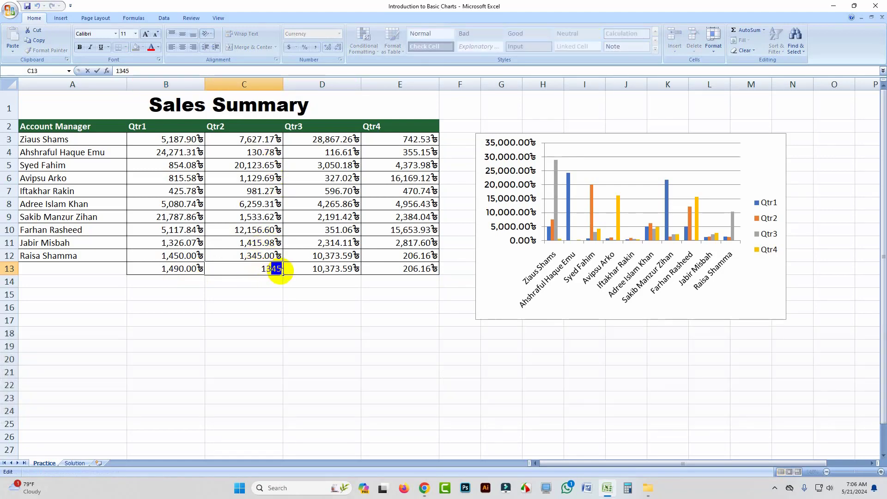
{"action": "type", "text": "65"}
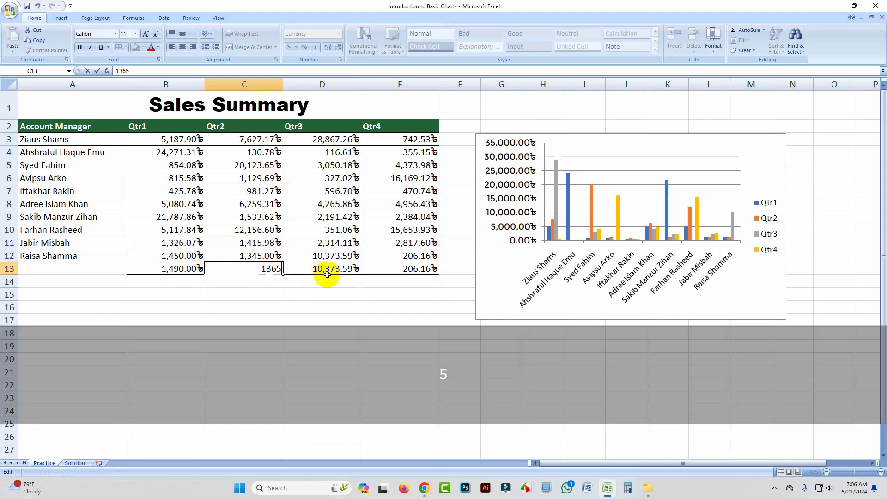
{"action": "double_click", "coordinate": [335, 271]}
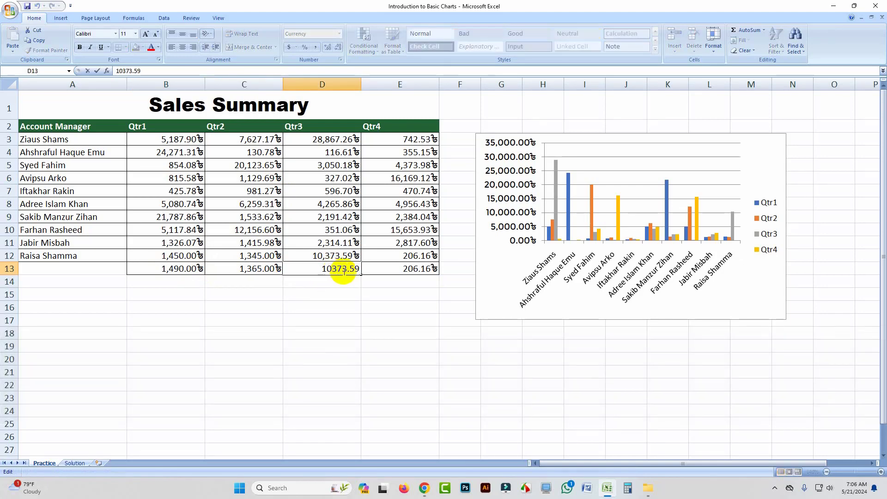
{"action": "left_click_drag", "start_coordinate": [339, 271], "coordinate": [344, 272]}
{"action": "type", "text": "90"}
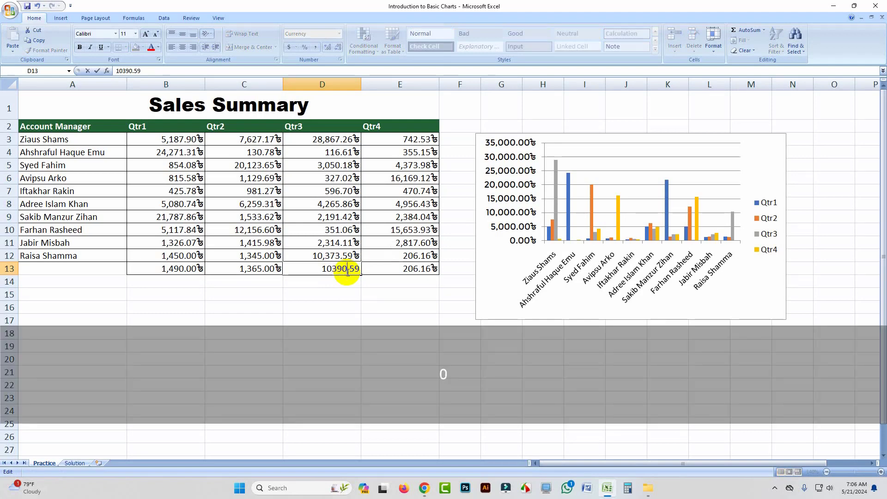
{"action": "left_click", "coordinate": [415, 270]}
{"action": "double_click", "coordinate": [415, 270]}
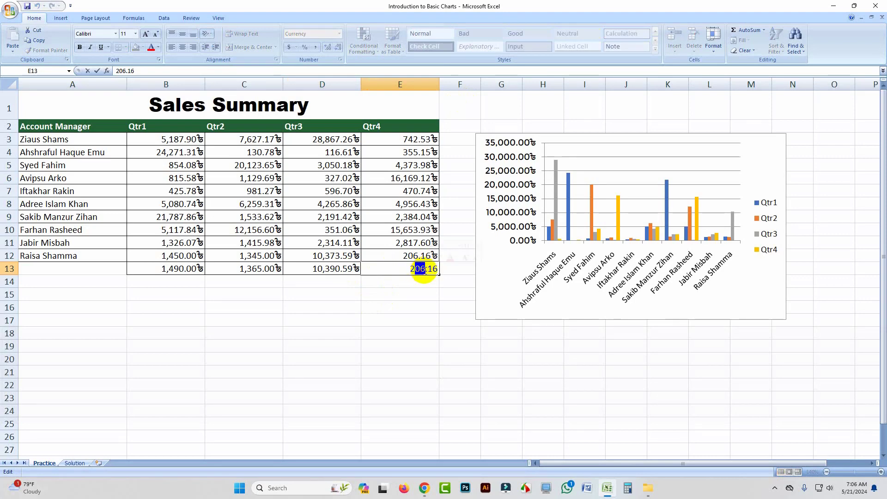
{"action": "type", "text": "15"}
{"action": "left_click", "coordinate": [300, 295]}
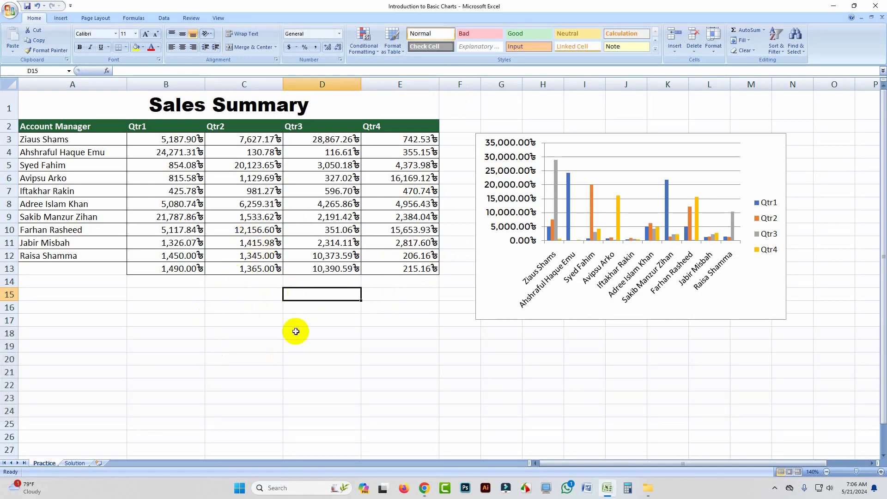
Step: Enter the new account manager's name in A13 and select the row 13 cells
{"action": "left_click", "coordinate": [46, 270]}
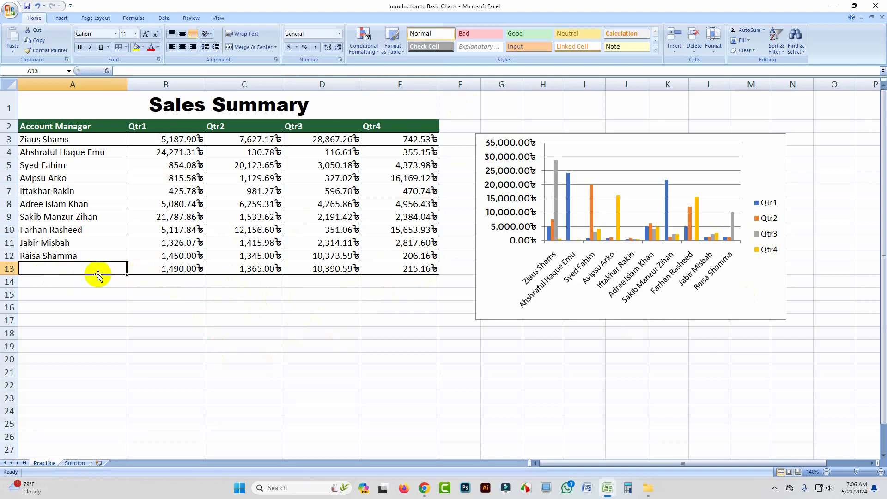
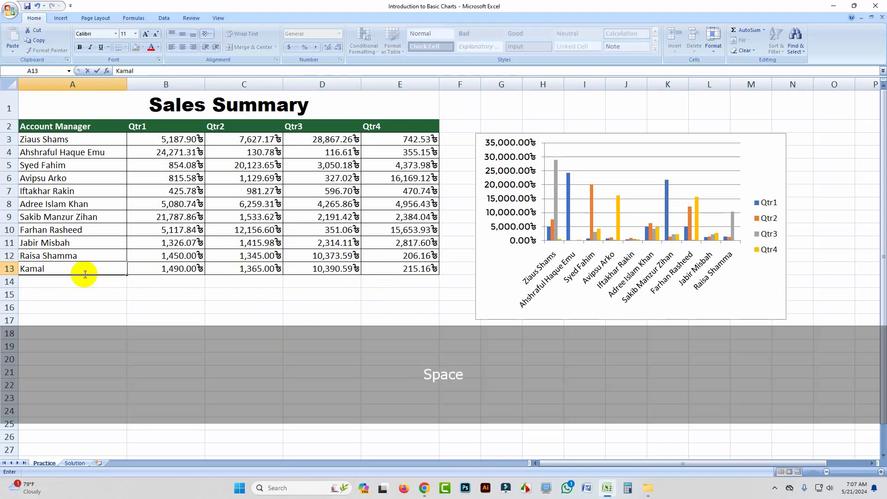
{"action": "key", "text": "Return"}
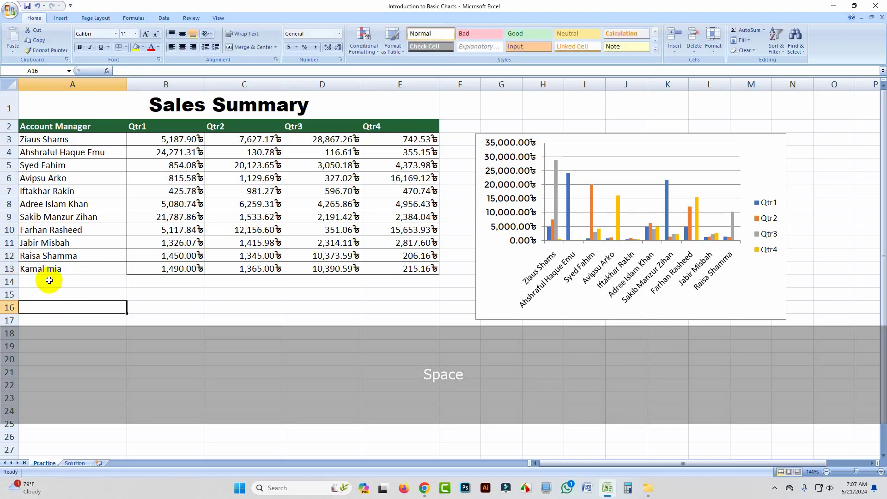
{"action": "left_click_drag", "start_coordinate": [44, 272], "coordinate": [249, 271]}
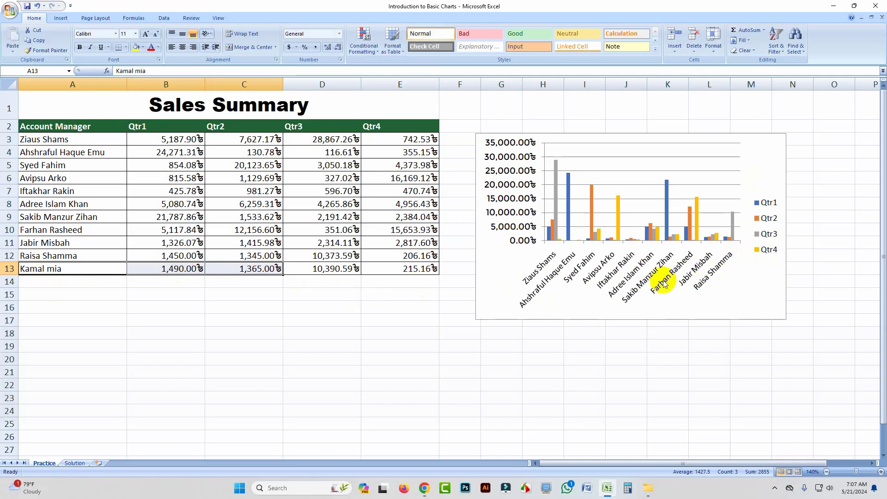
Step: Select the column chart and switch between its Format, Layout and Design tool options
{"action": "left_click", "coordinate": [488, 135]}
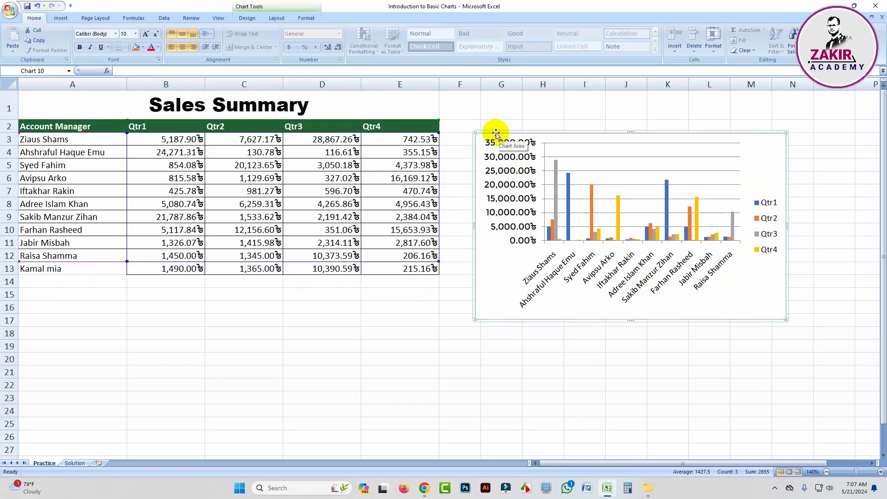
{"action": "left_click", "coordinate": [300, 20]}
{"action": "left_click", "coordinate": [279, 20]}
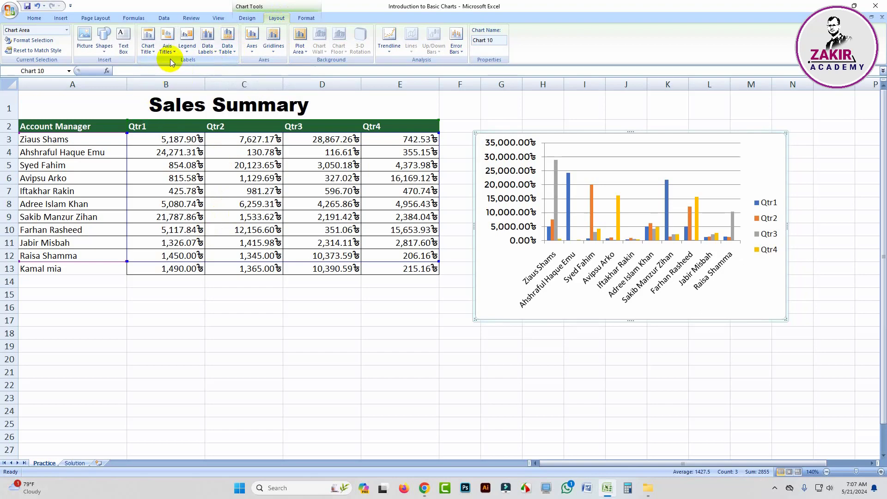
{"action": "left_click", "coordinate": [306, 18]}
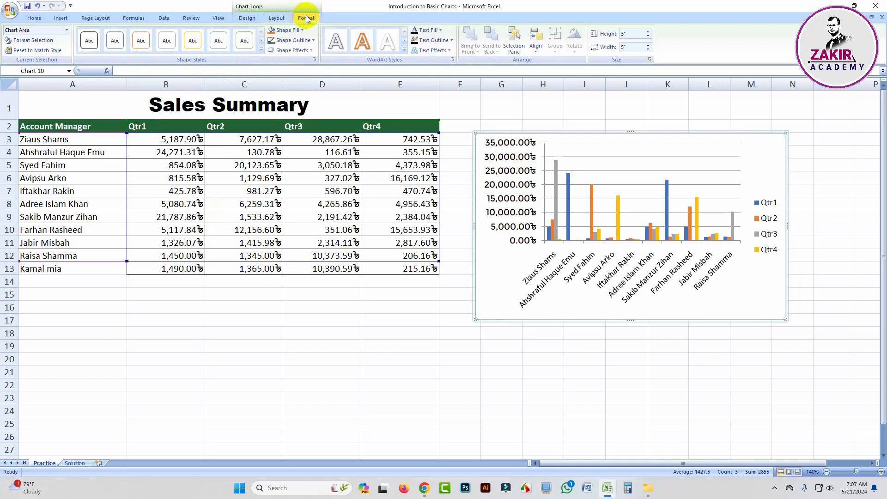
{"action": "left_click", "coordinate": [276, 18]}
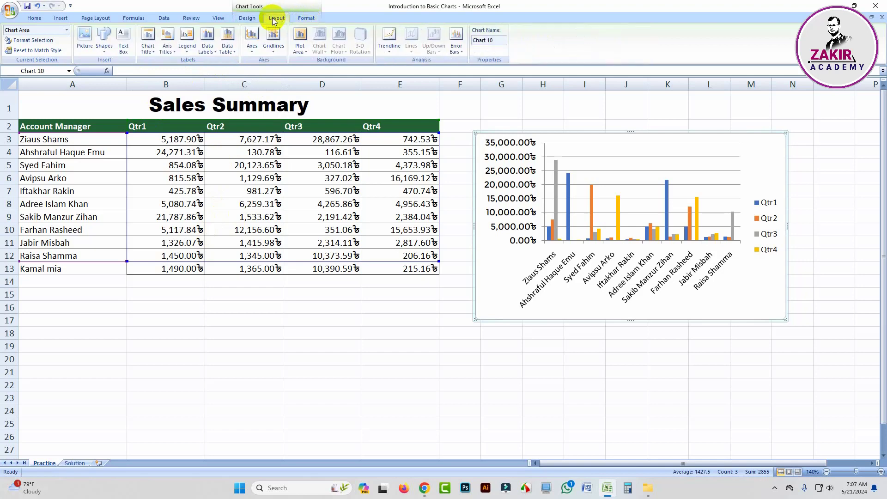
{"action": "left_click", "coordinate": [482, 132]}
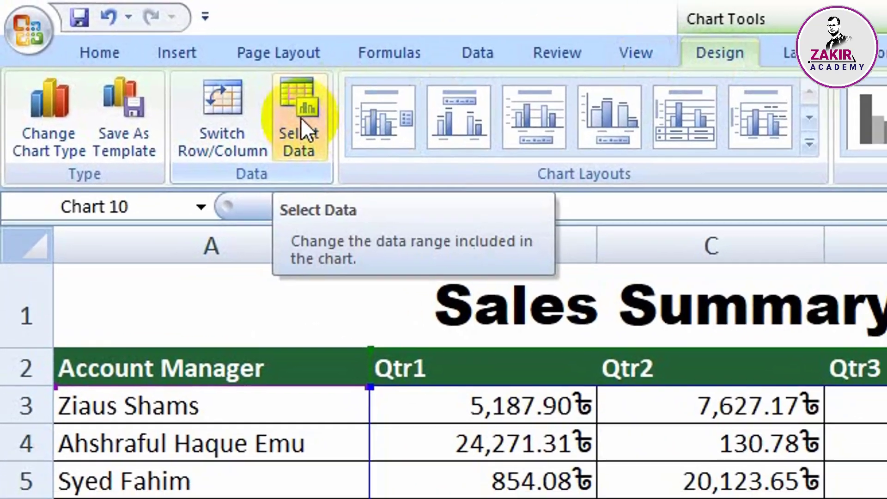
Step: Change the chart data range to A2:E13 in Select Data Source so row 13 is plotted
{"action": "left_click", "coordinate": [304, 132]}
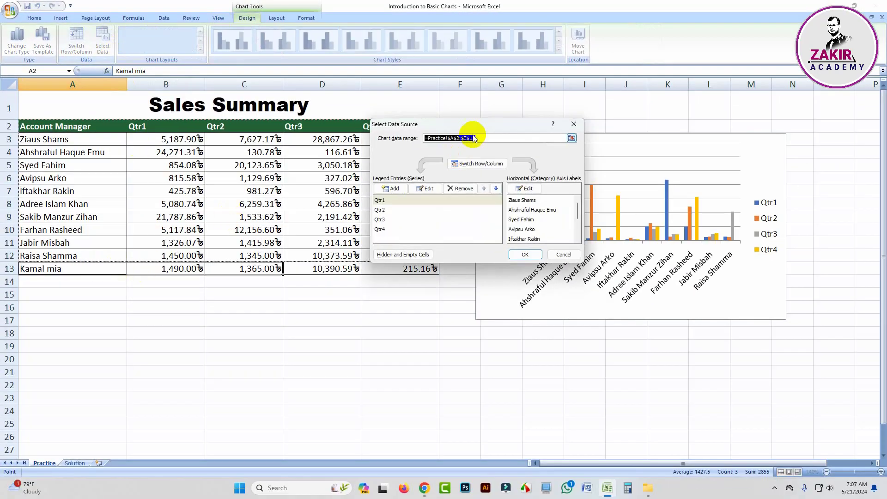
{"action": "left_click_drag", "start_coordinate": [469, 123], "coordinate": [564, 110]}
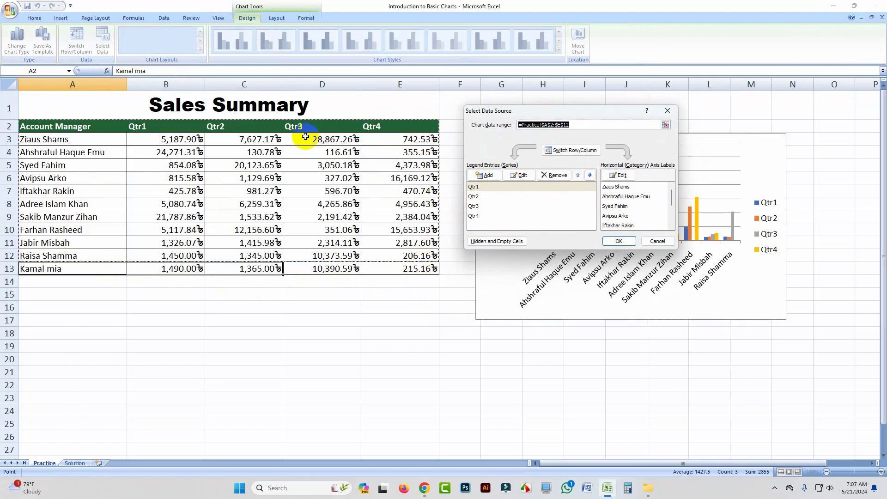
{"action": "left_click_drag", "start_coordinate": [569, 108], "coordinate": [343, 300]}
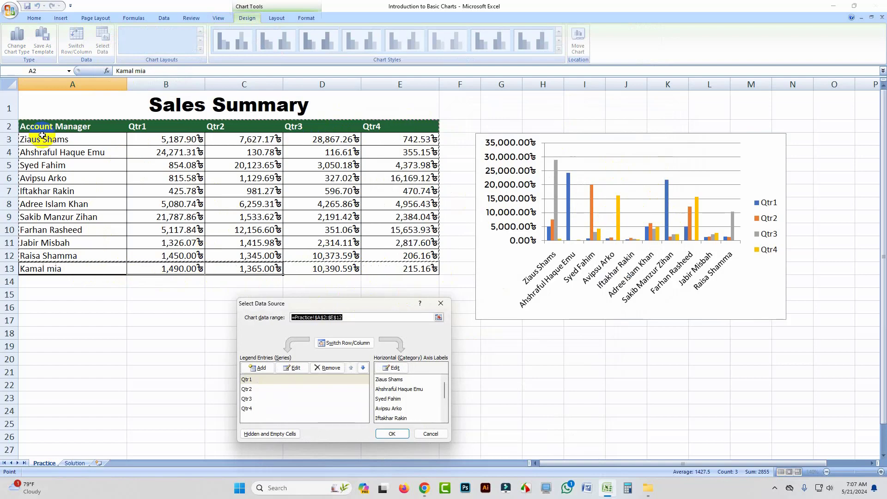
{"action": "left_click_drag", "start_coordinate": [24, 125], "coordinate": [395, 269]}
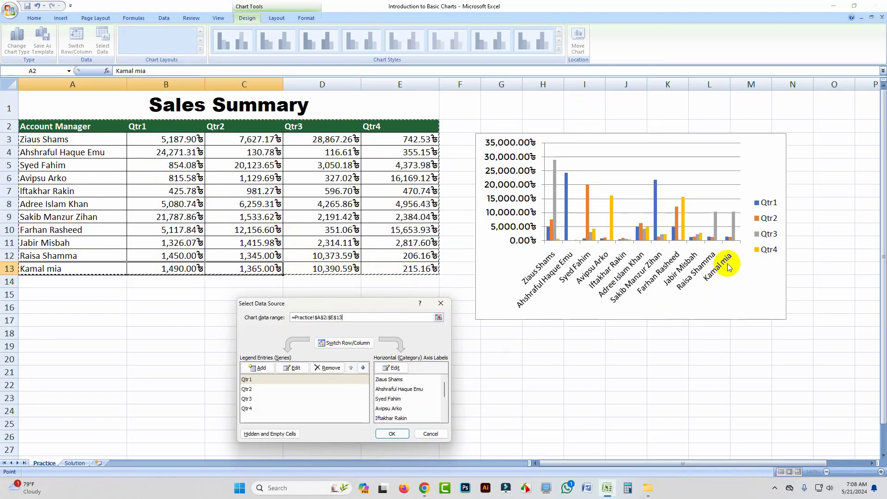
{"action": "left_click", "coordinate": [392, 433]}
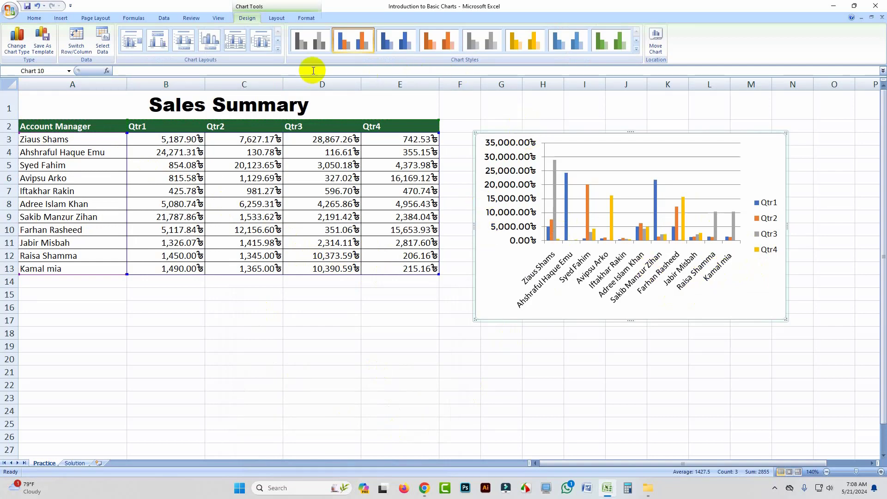
Step: Move the chart beside the table and enlarge it to span columns F–O, rows 4–21
{"action": "left_click_drag", "start_coordinate": [504, 132], "coordinate": [502, 181]}
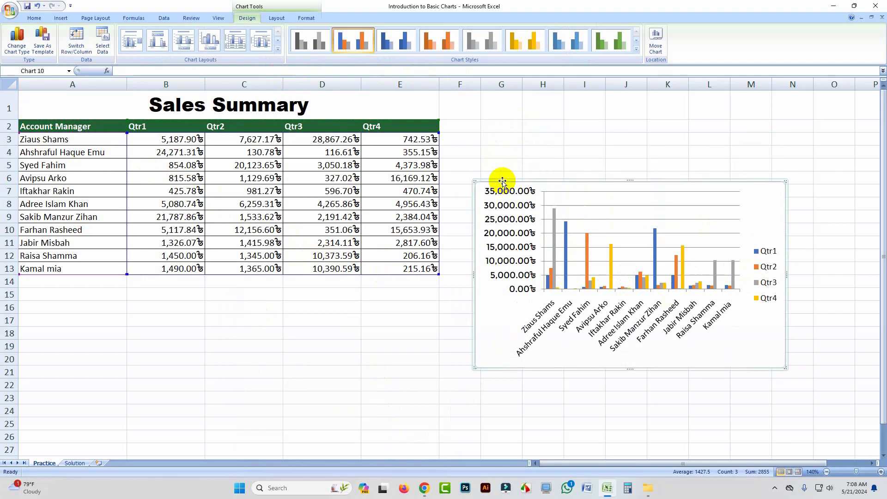
{"action": "left_click_drag", "start_coordinate": [503, 181], "coordinate": [487, 202]}
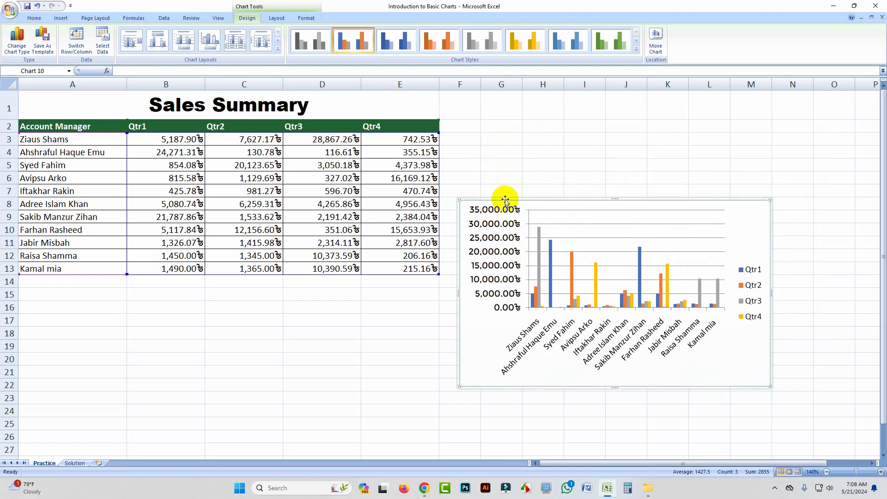
{"action": "left_click_drag", "start_coordinate": [505, 200], "coordinate": [489, 112]}
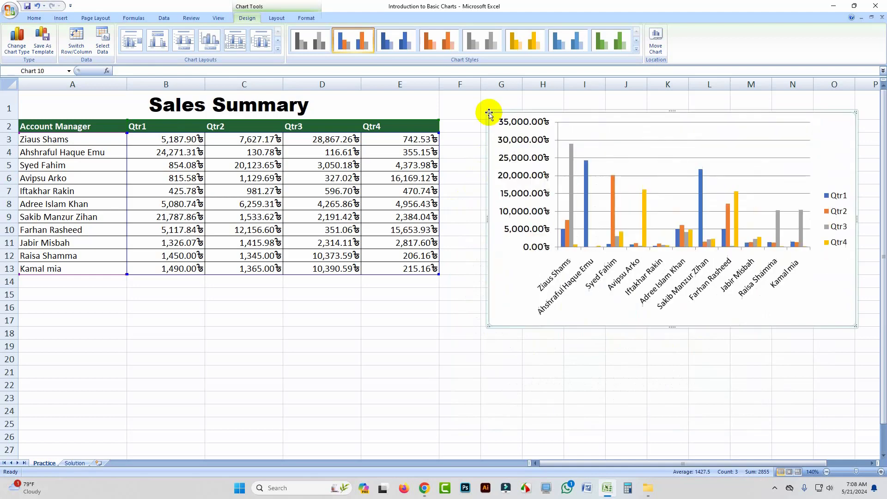
{"action": "left_click_drag", "start_coordinate": [488, 324], "coordinate": [481, 350]}
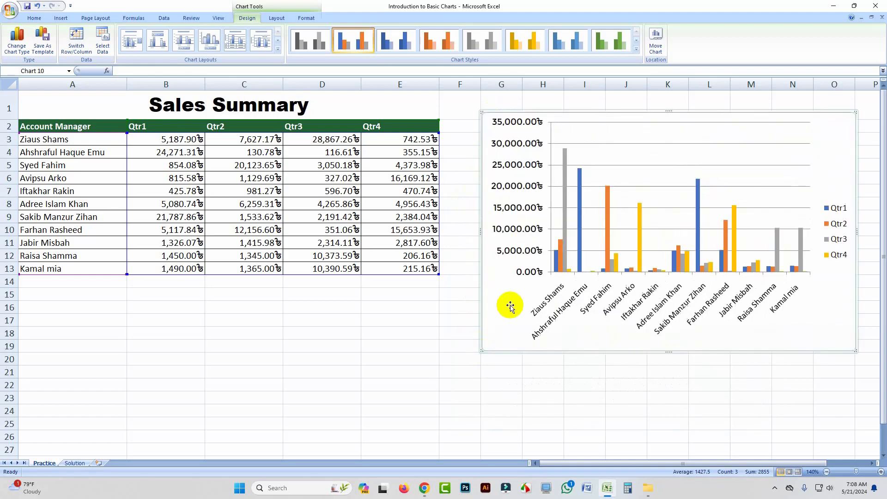
{"action": "left_click_drag", "start_coordinate": [558, 113], "coordinate": [541, 156]}
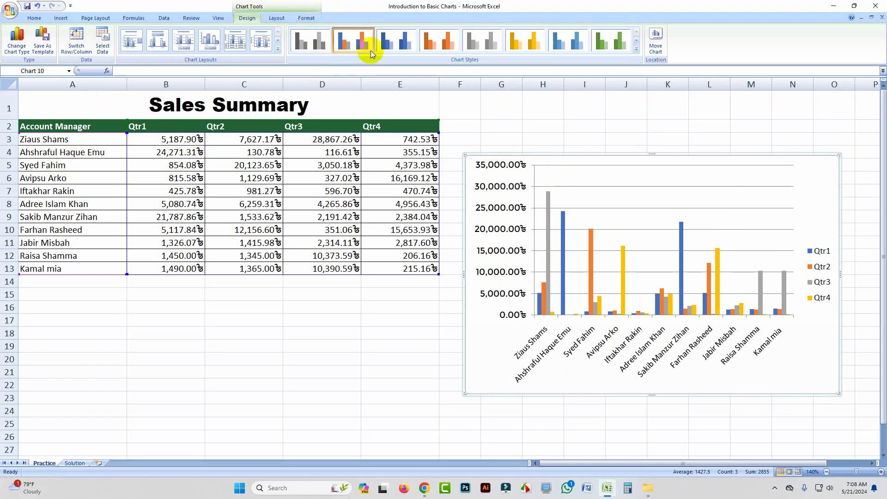
Step: Try blue, orange, grey and gold chart styles, then settle on the green style
{"action": "left_click", "coordinate": [395, 42]}
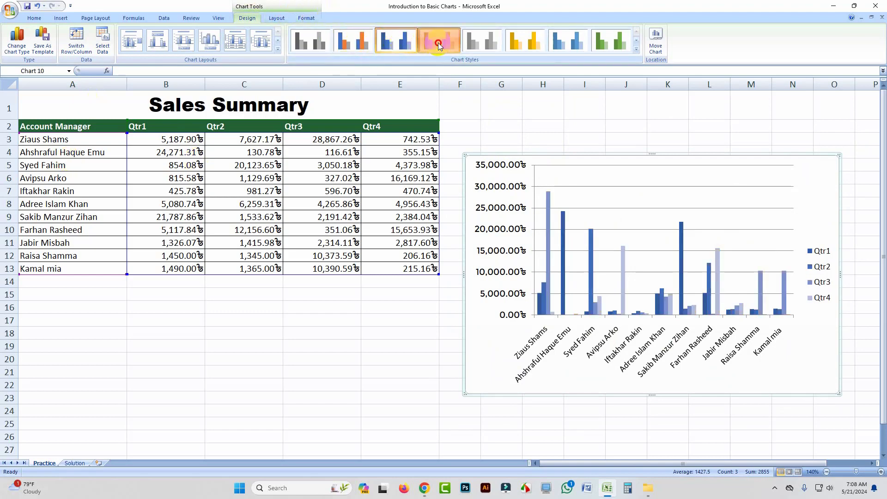
{"action": "left_click", "coordinate": [439, 41]}
{"action": "left_click", "coordinate": [481, 40]}
{"action": "left_click", "coordinate": [522, 46]}
{"action": "left_click", "coordinate": [568, 41]}
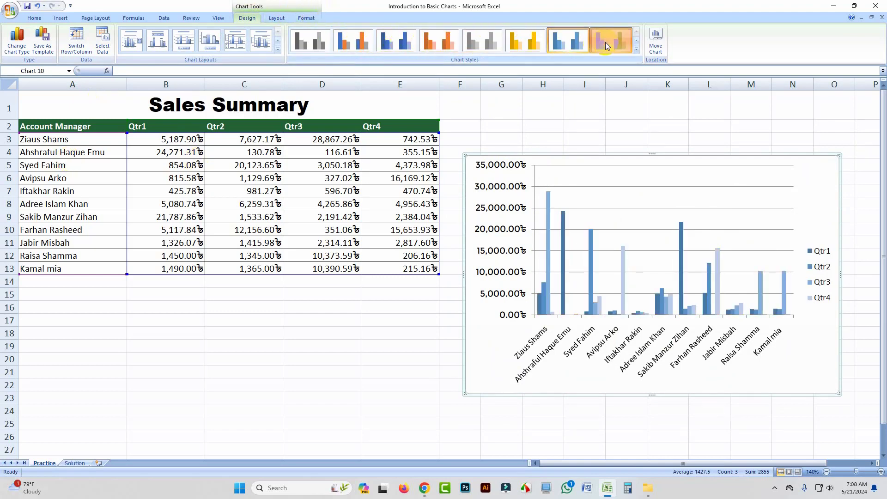
{"action": "left_click", "coordinate": [611, 42]}
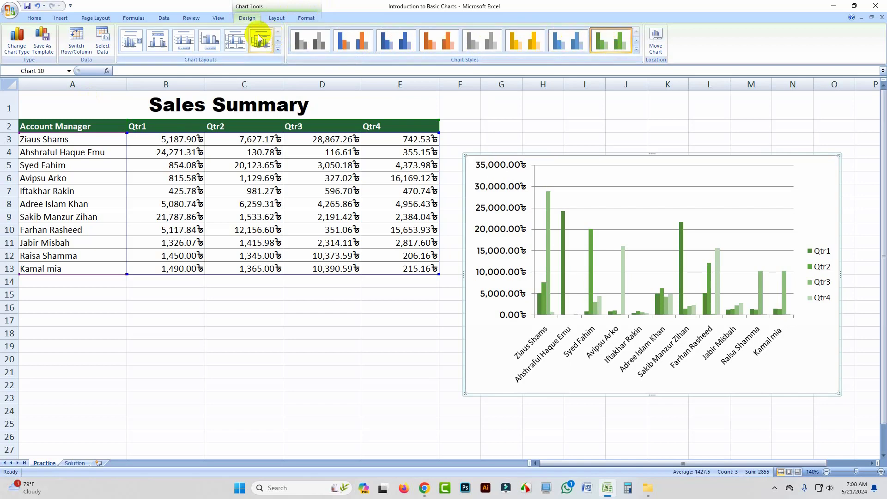
{"action": "left_click", "coordinate": [275, 18]}
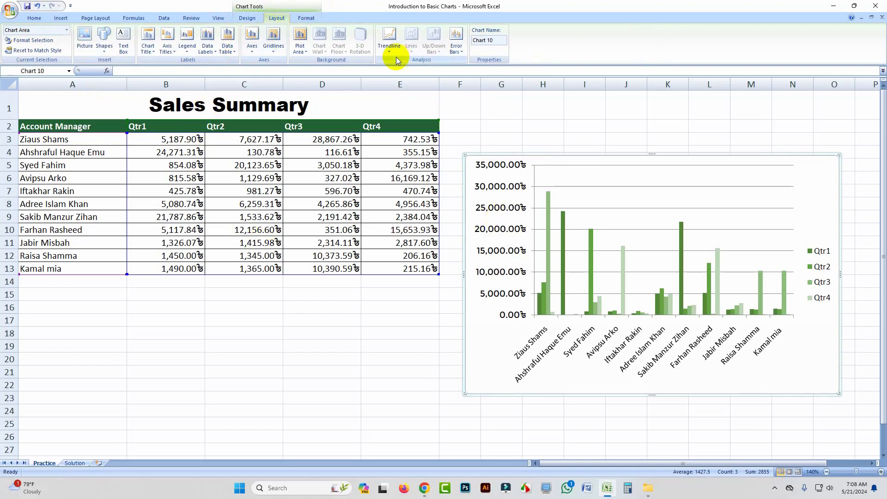
{"action": "left_click", "coordinate": [210, 52]}
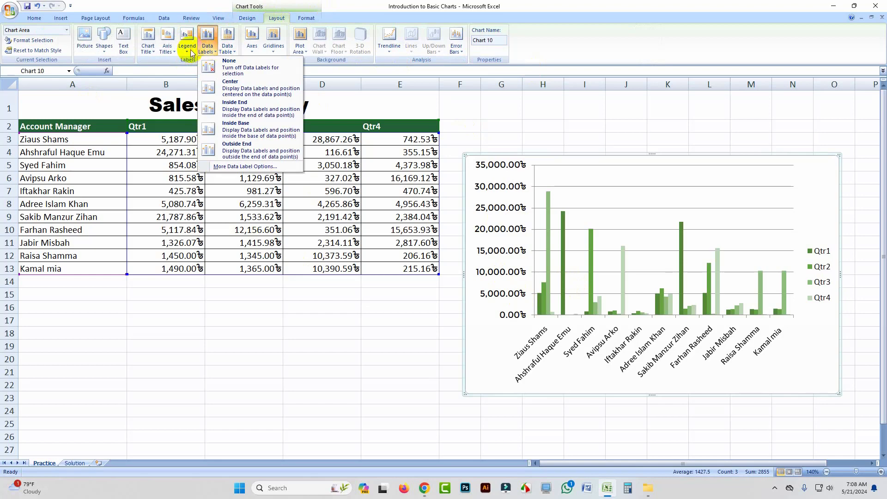
{"action": "mouse_move", "coordinate": [154, 53]}
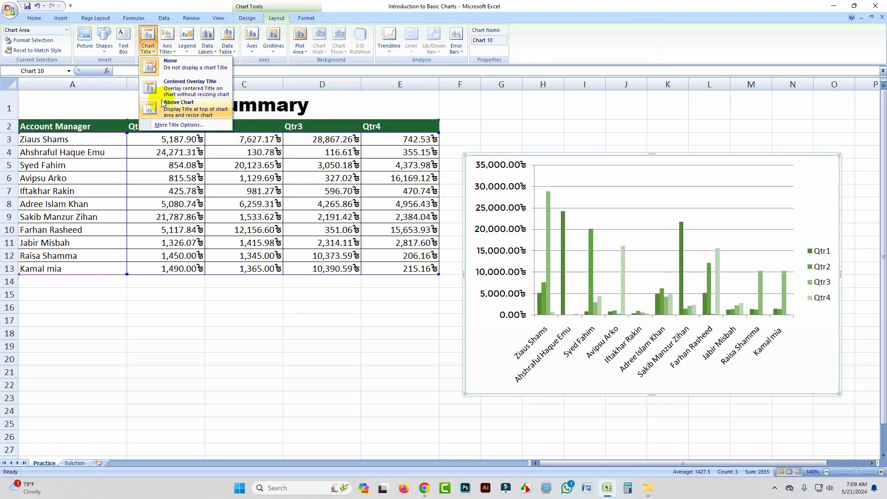
{"action": "left_click", "coordinate": [150, 38]}
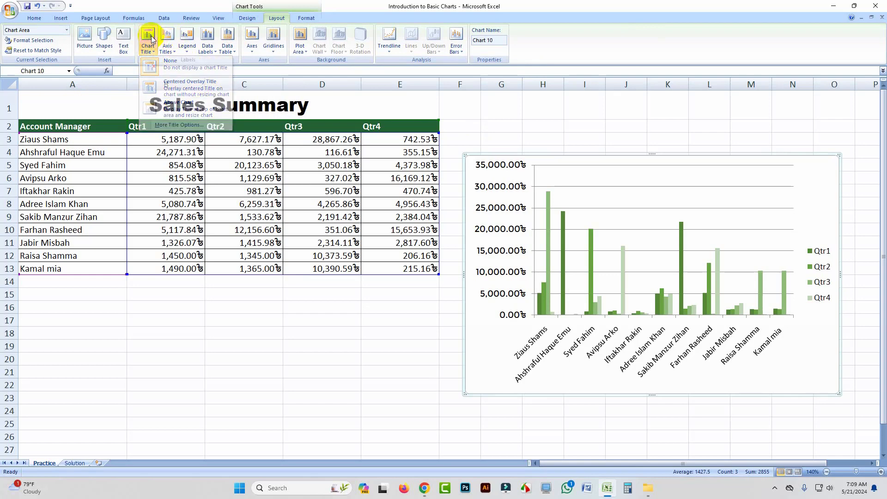
{"action": "left_click", "coordinate": [243, 18]}
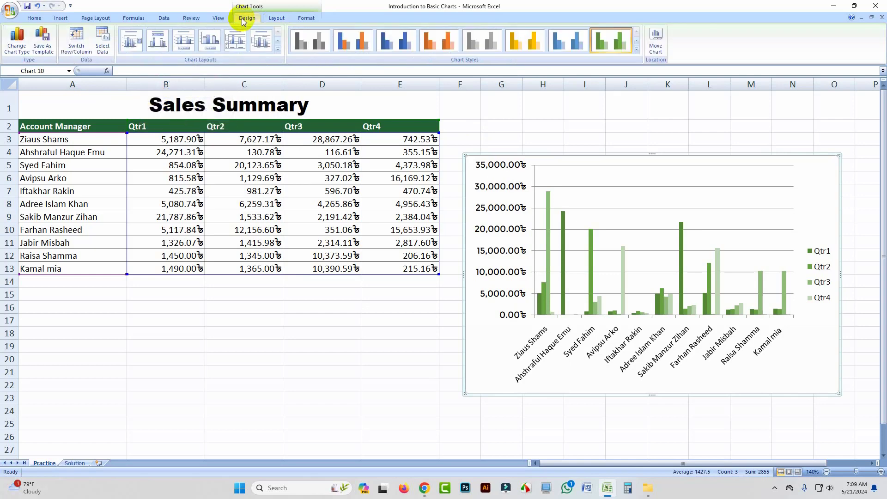
Step: Apply chart Layout 1 to add a 'Chart Title' heading above the column chart
{"action": "left_click", "coordinate": [278, 49]}
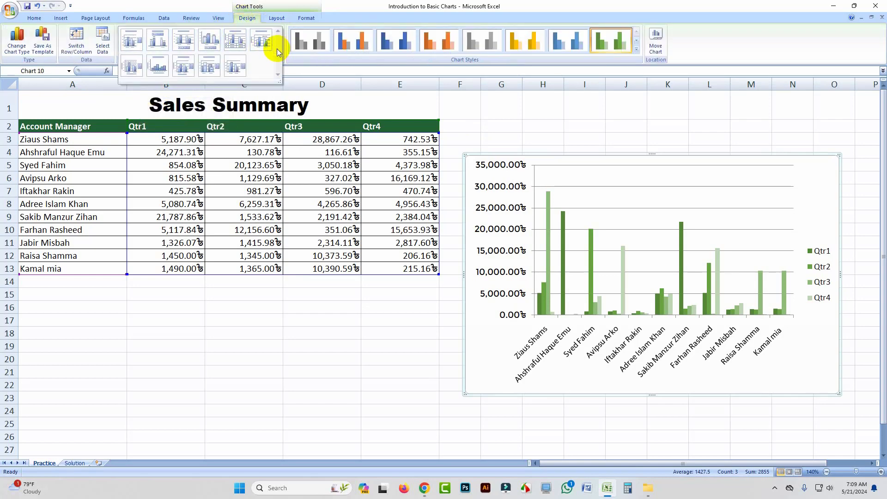
{"action": "left_click", "coordinate": [132, 41]}
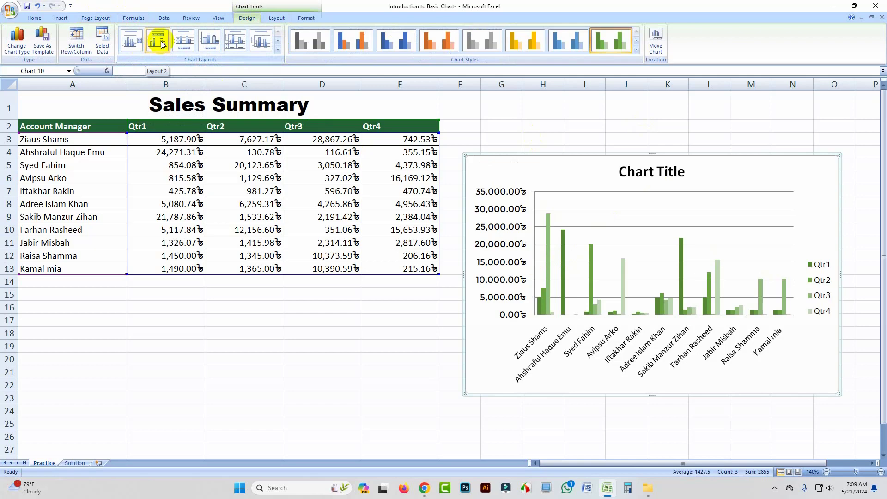
{"action": "left_click", "coordinate": [278, 18]}
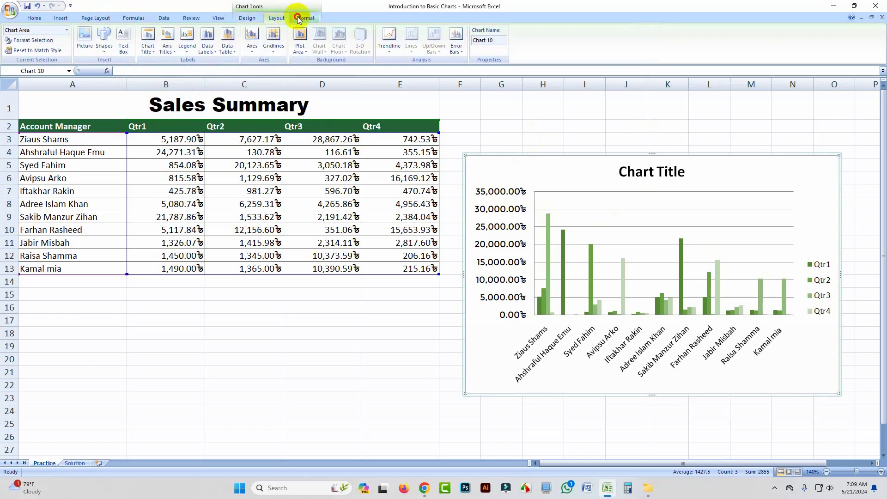
{"action": "left_click", "coordinate": [301, 19]}
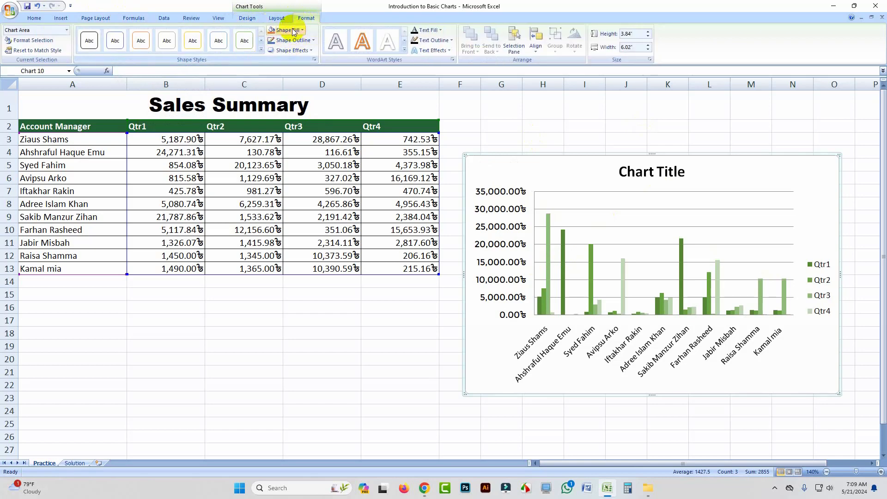
{"action": "left_click", "coordinate": [293, 31]}
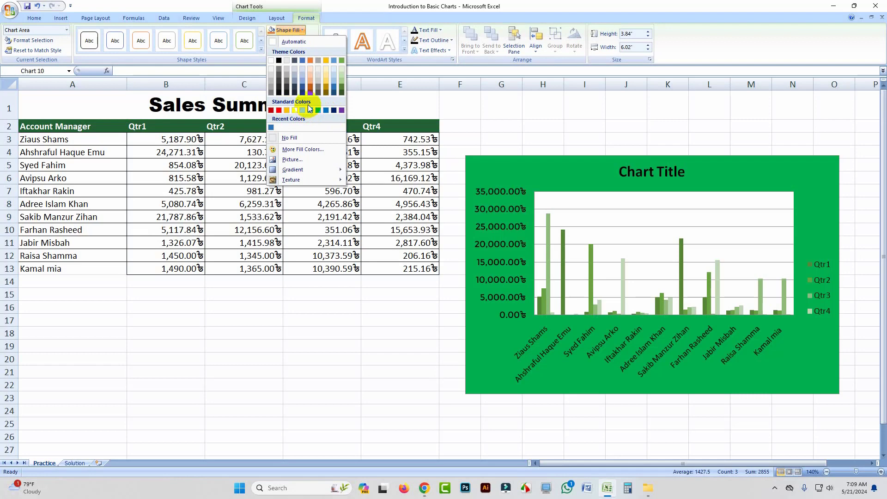
{"action": "left_click", "coordinate": [287, 31]}
{"action": "left_click", "coordinate": [294, 40]}
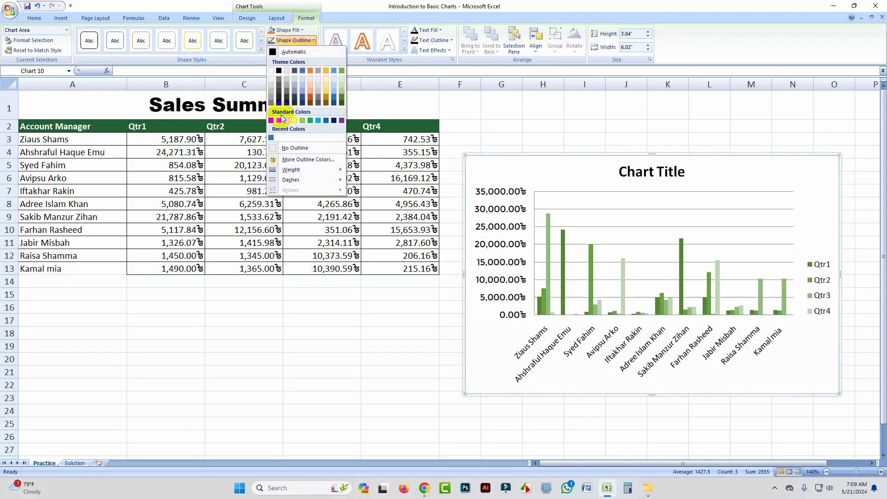
{"action": "left_click", "coordinate": [304, 20]}
{"action": "left_click", "coordinate": [292, 51]}
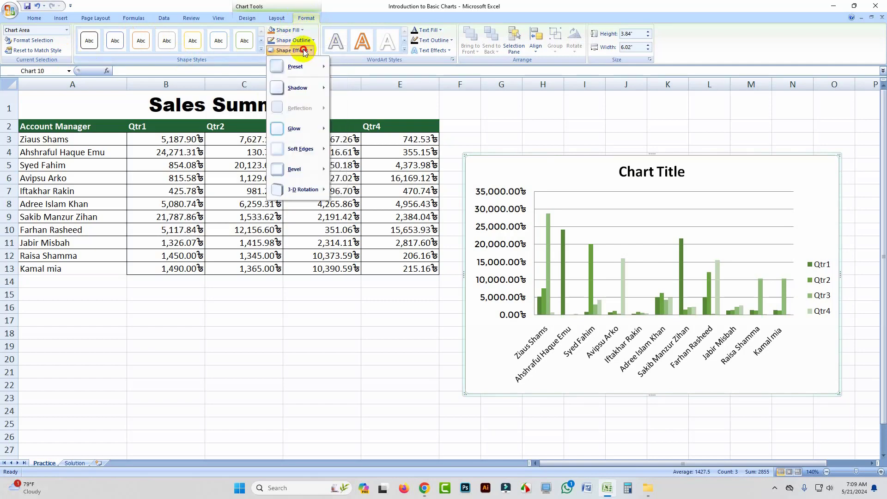
{"action": "mouse_move", "coordinate": [302, 70]}
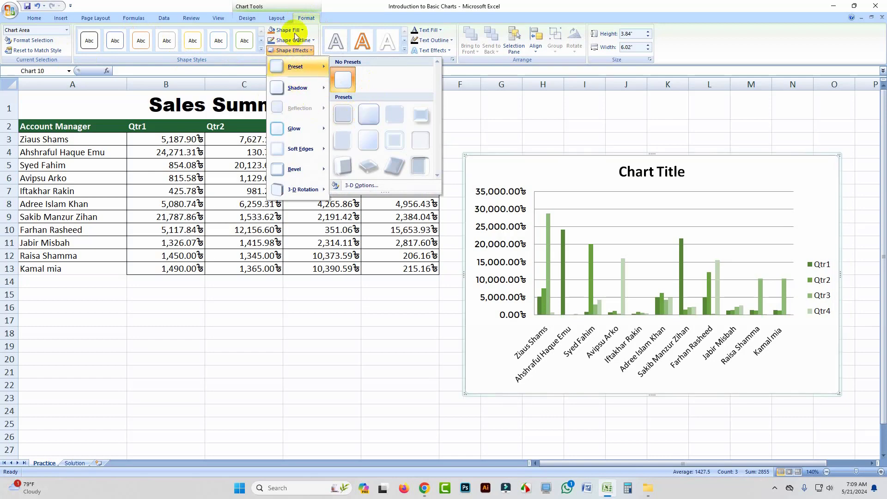
{"action": "left_click", "coordinate": [308, 19]}
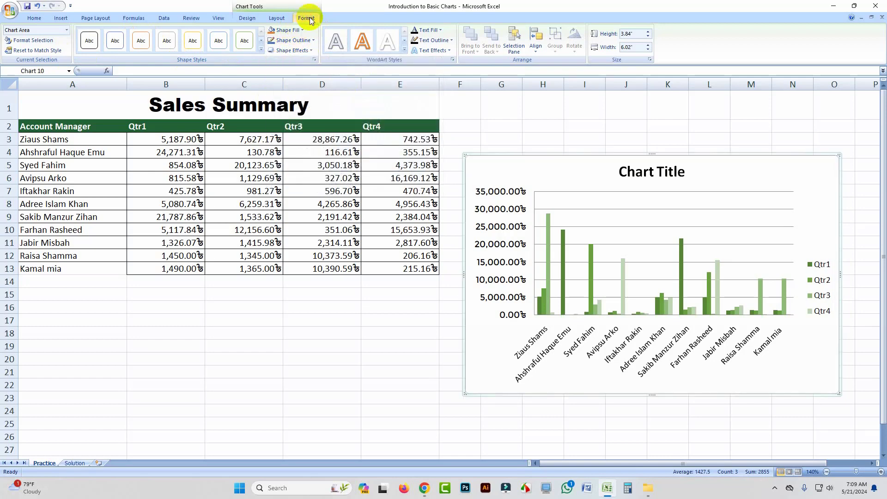
{"action": "left_click", "coordinate": [249, 20]}
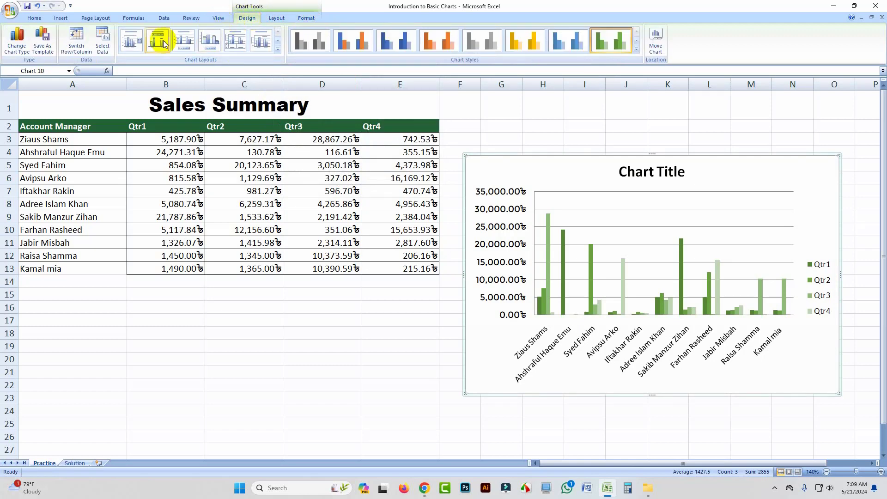
{"action": "left_click", "coordinate": [17, 48]}
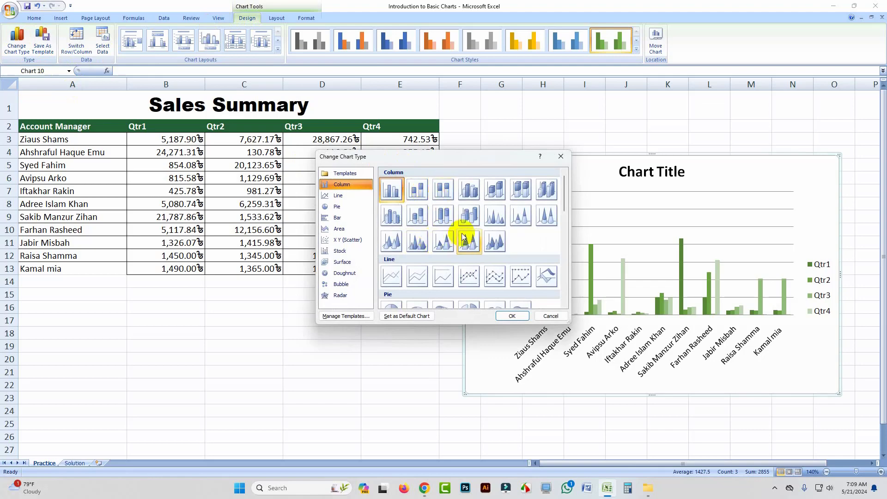
{"action": "left_click", "coordinate": [423, 194]}
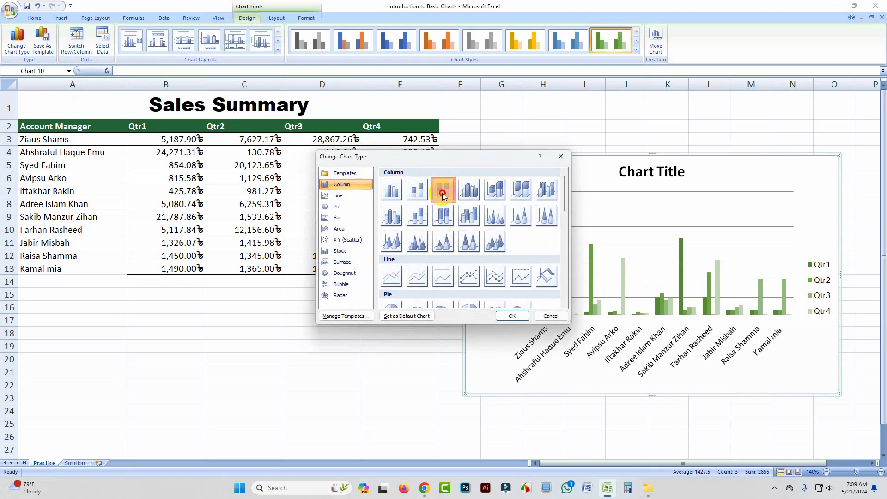
{"action": "left_click", "coordinate": [443, 189]}
{"action": "left_click", "coordinate": [552, 317]}
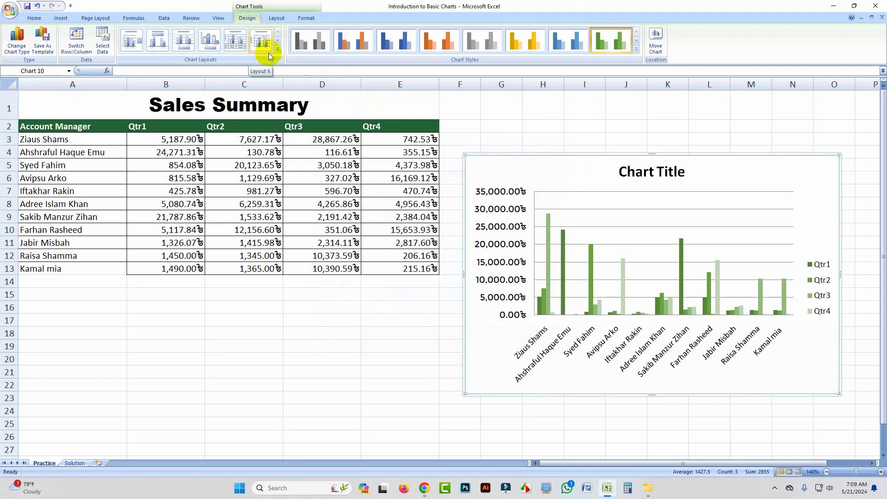
{"action": "left_click", "coordinate": [636, 49]}
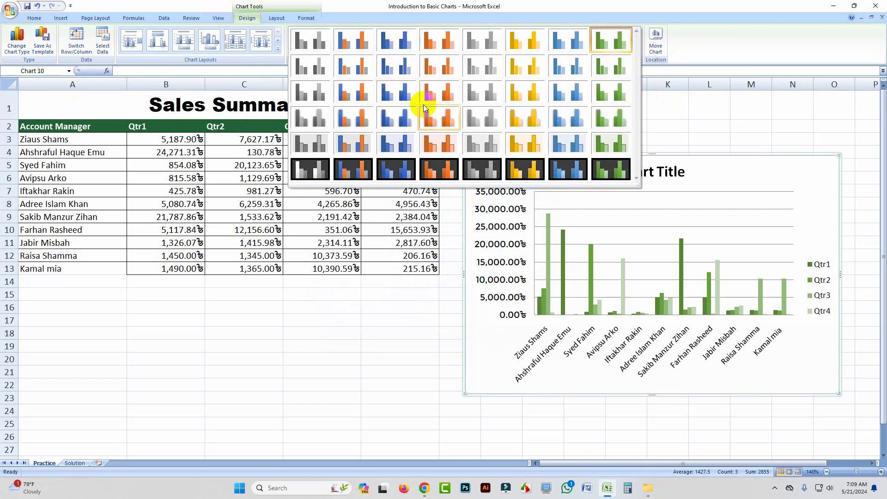
{"action": "left_click", "coordinate": [526, 19]}
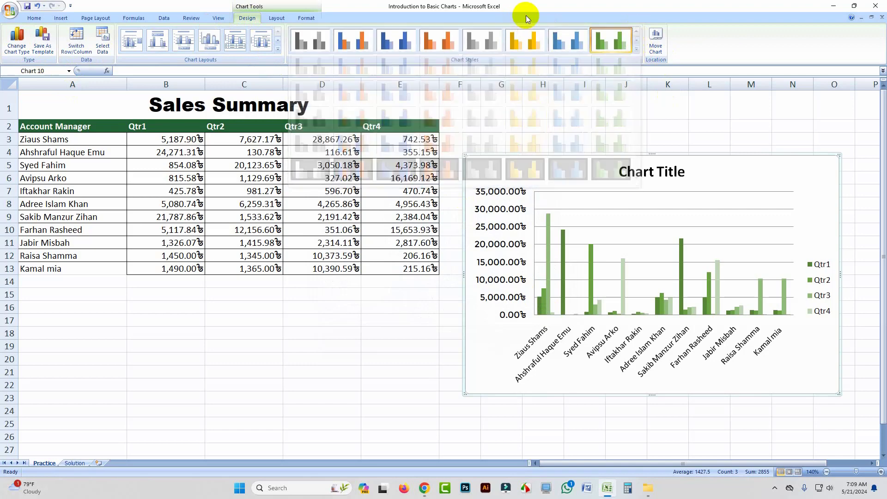
{"action": "left_click", "coordinate": [307, 18]}
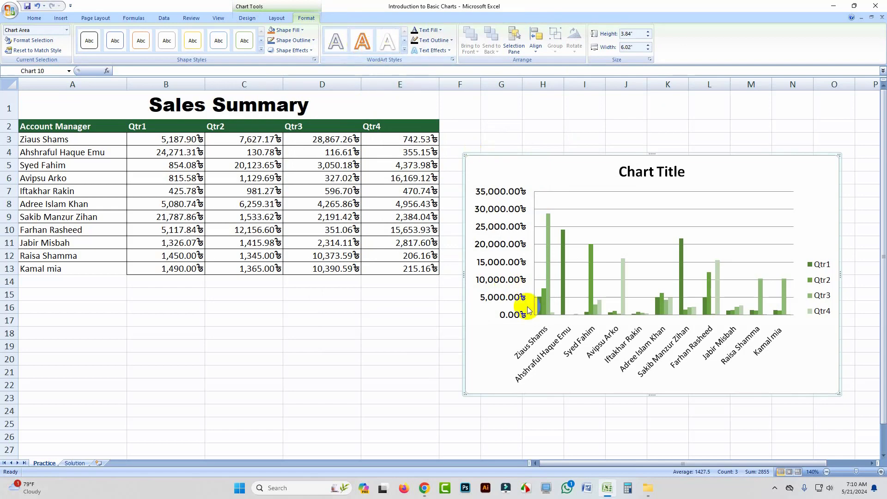
Step: Recolour the chart series fills: Qtr3 green, Qtr2 light blue and Qtr1 red
{"action": "left_click", "coordinate": [548, 262]}
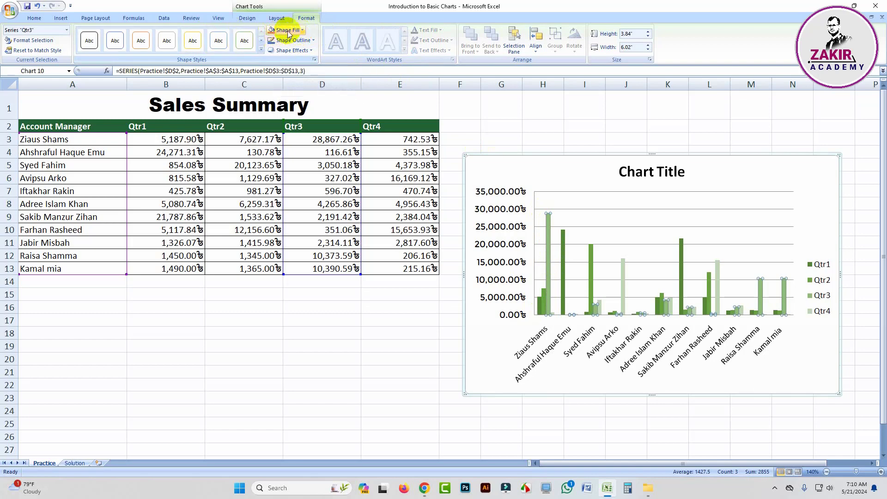
{"action": "left_click", "coordinate": [280, 18]}
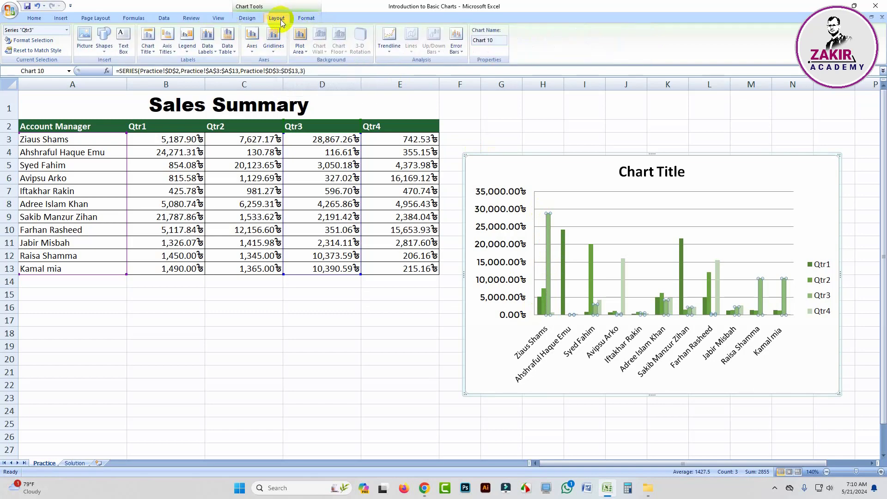
{"action": "left_click", "coordinate": [307, 18]}
{"action": "left_click", "coordinate": [285, 30]}
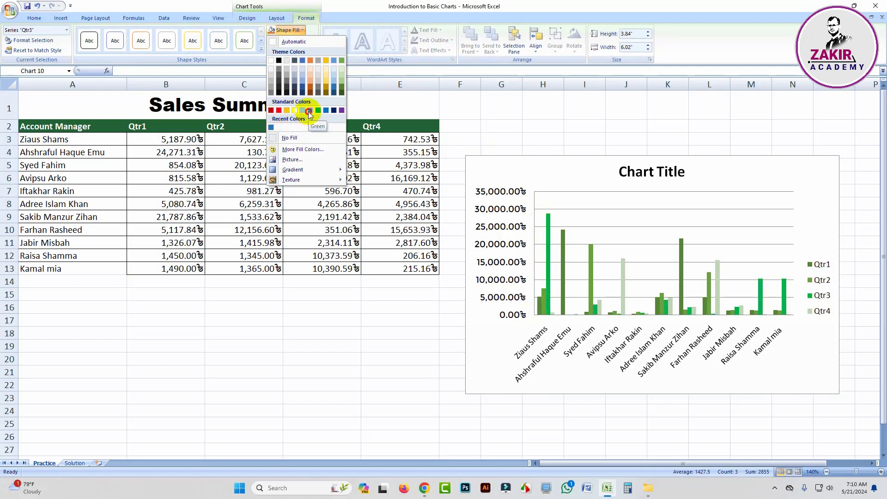
{"action": "left_click", "coordinate": [309, 111]}
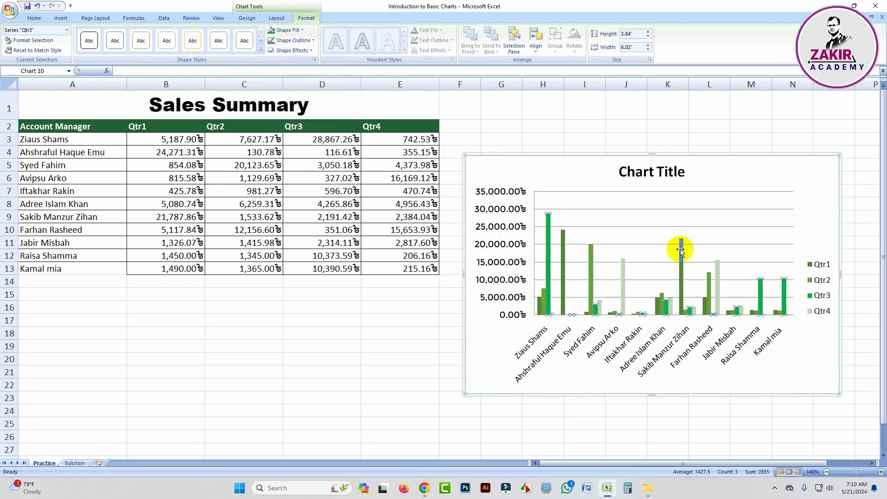
{"action": "left_click", "coordinate": [591, 266]}
{"action": "left_click", "coordinate": [284, 30]}
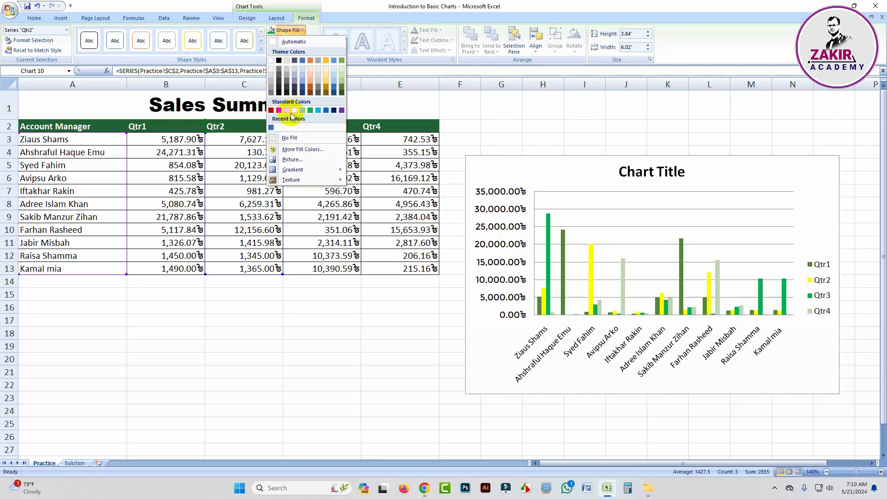
{"action": "left_click", "coordinate": [318, 109]}
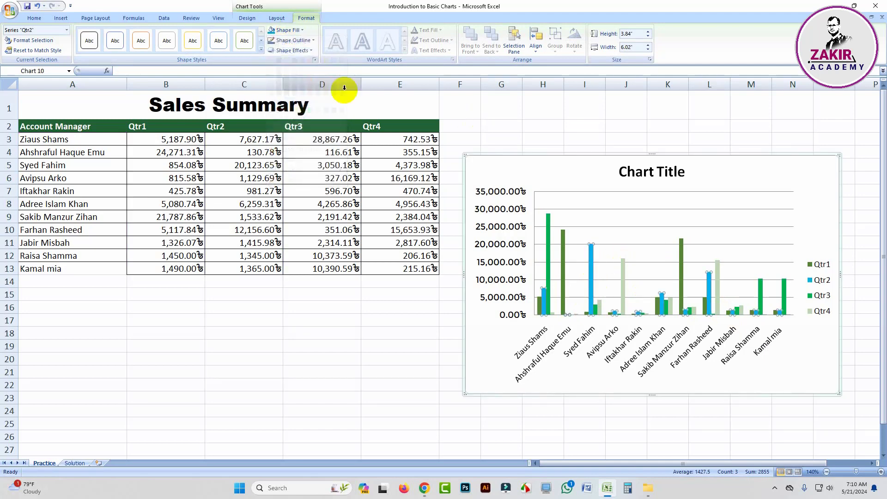
{"action": "left_click", "coordinate": [540, 309]}
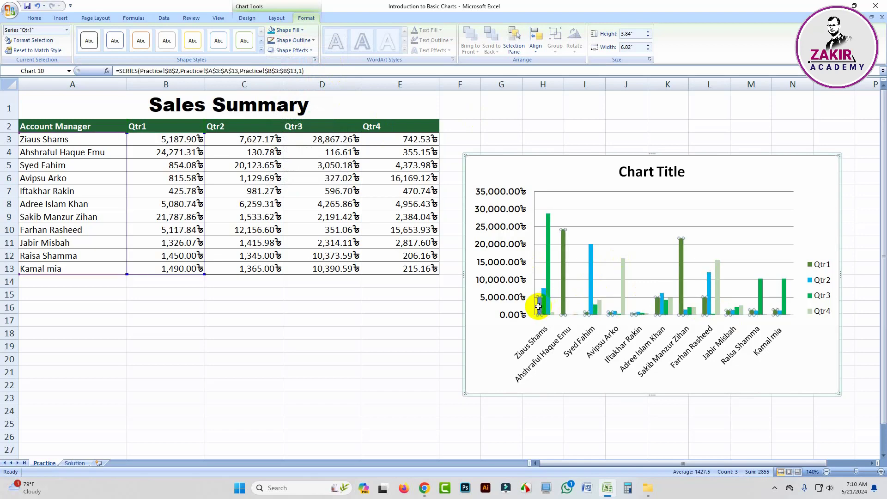
{"action": "left_click", "coordinate": [285, 30]}
{"action": "left_click", "coordinate": [279, 110]}
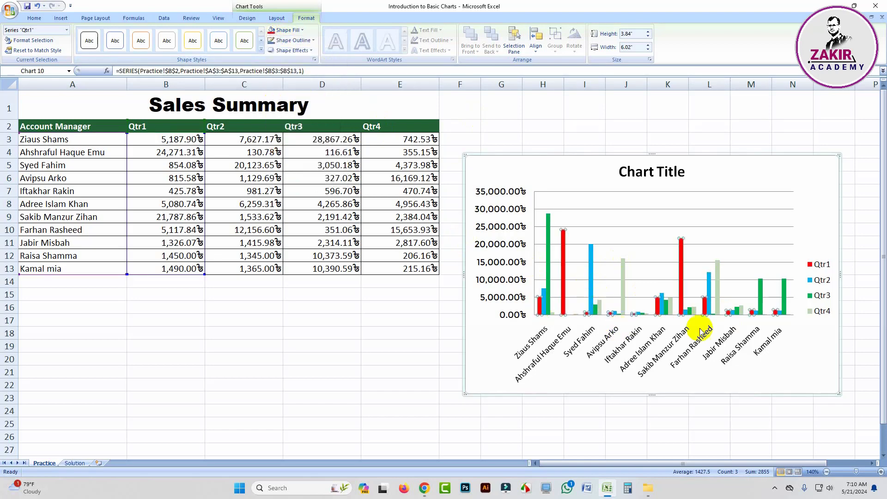
{"action": "left_click", "coordinate": [406, 348]}
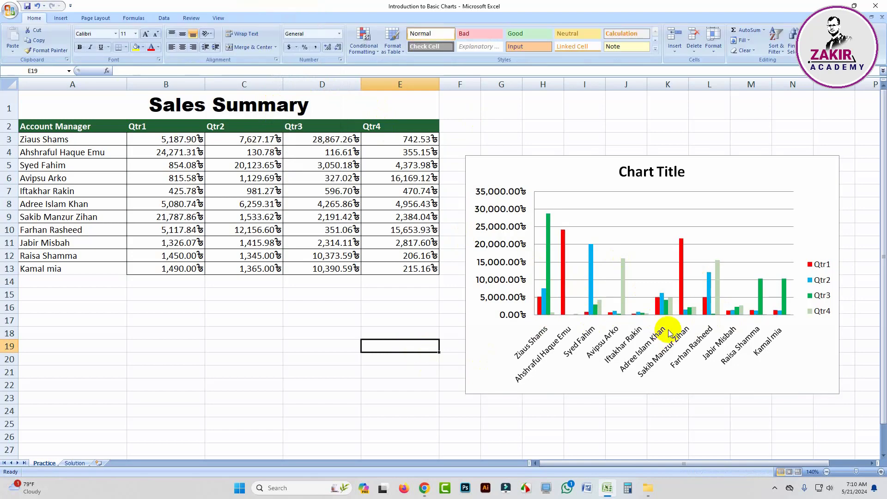